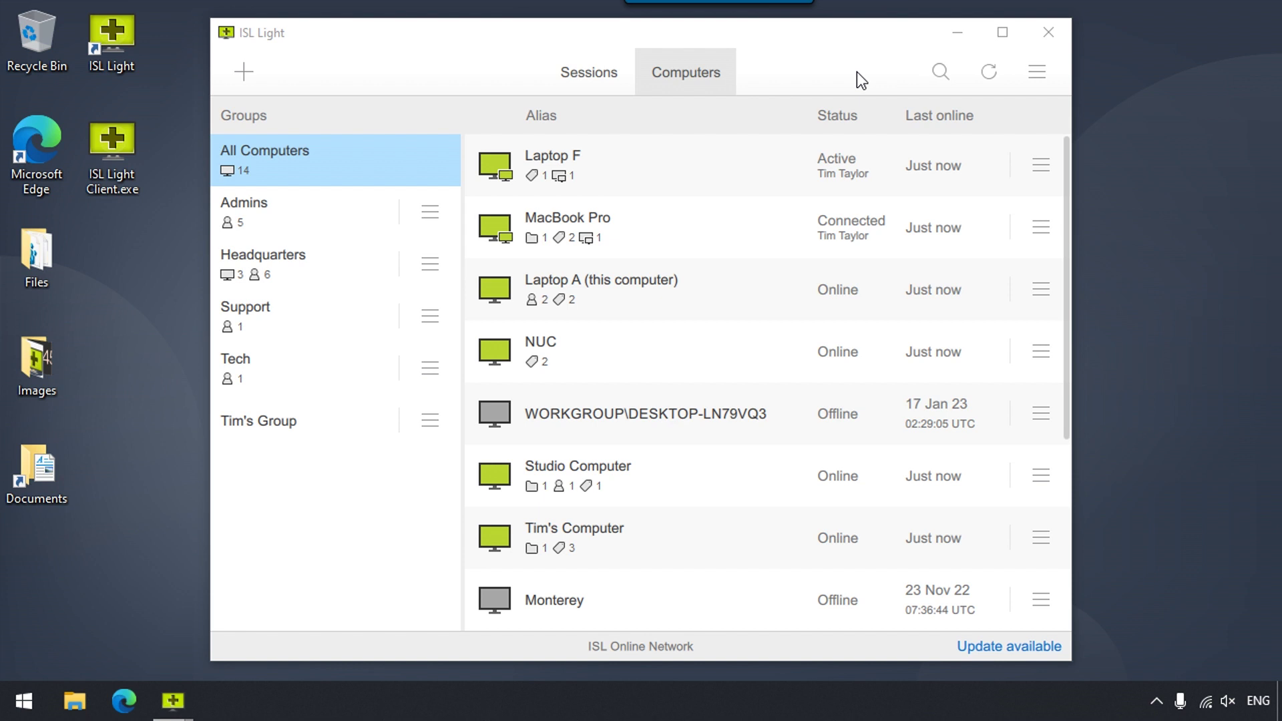
# Open the ISL Light dashboard's main menu to reach Settings.
pyautogui.click(1036, 75)
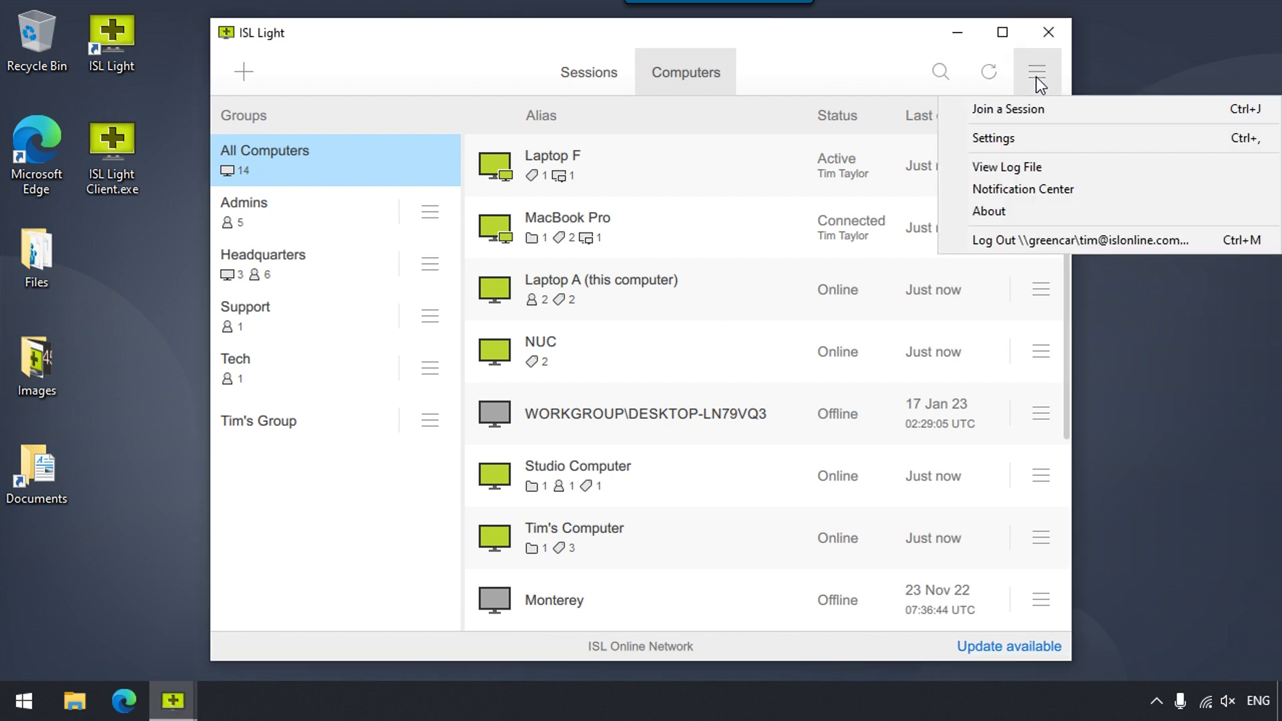
# Open Settings and reset the update-check frequency to its Every day default.
pyautogui.click(1037, 139)
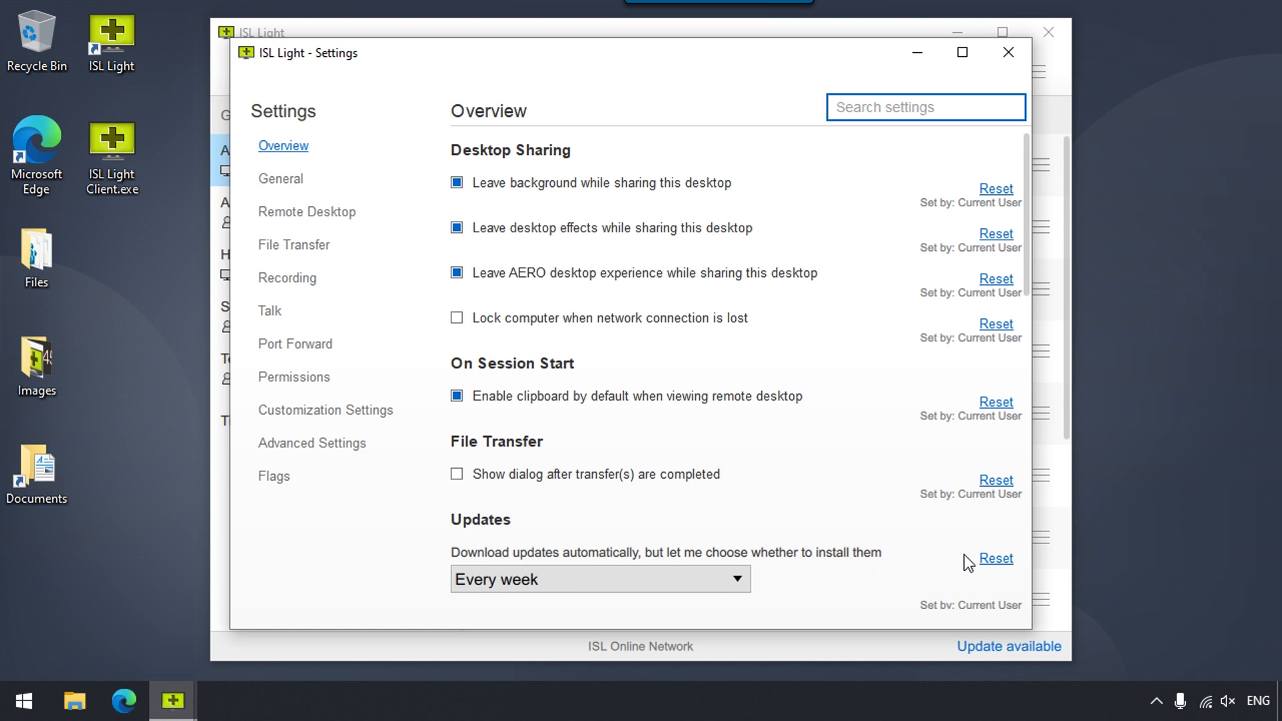
pyautogui.moveTo(984, 564)
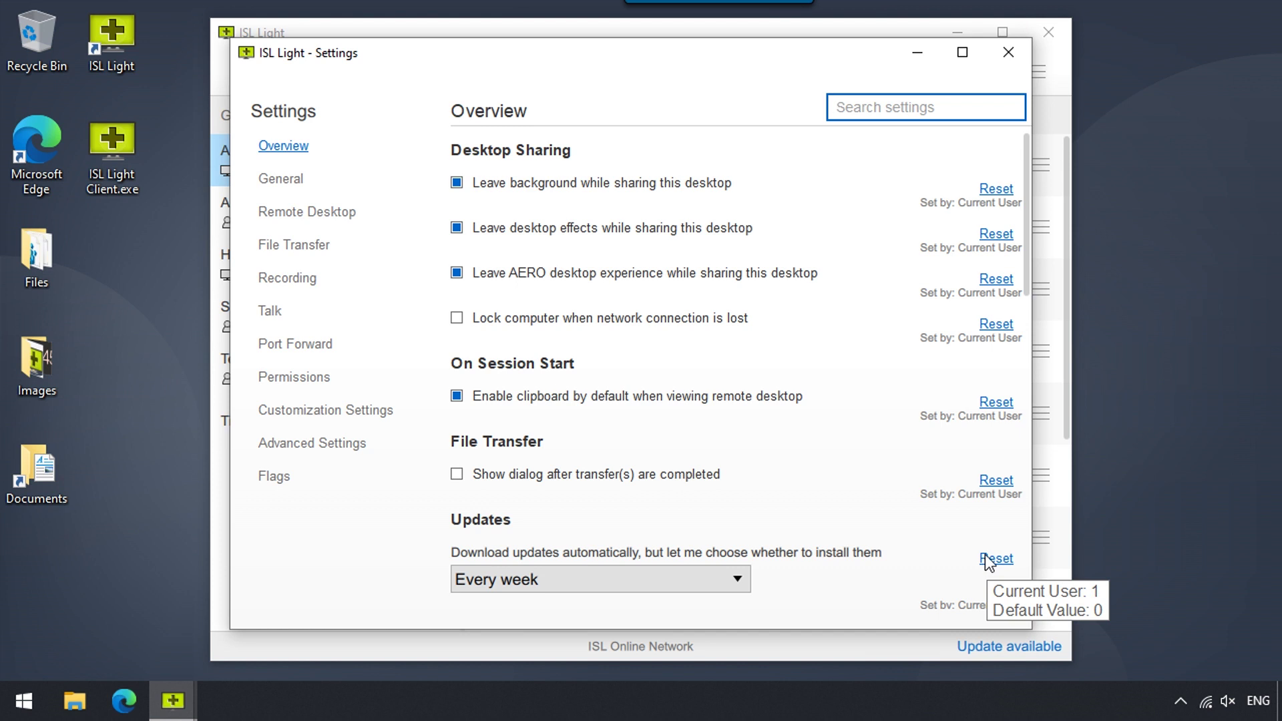
pyautogui.click(988, 561)
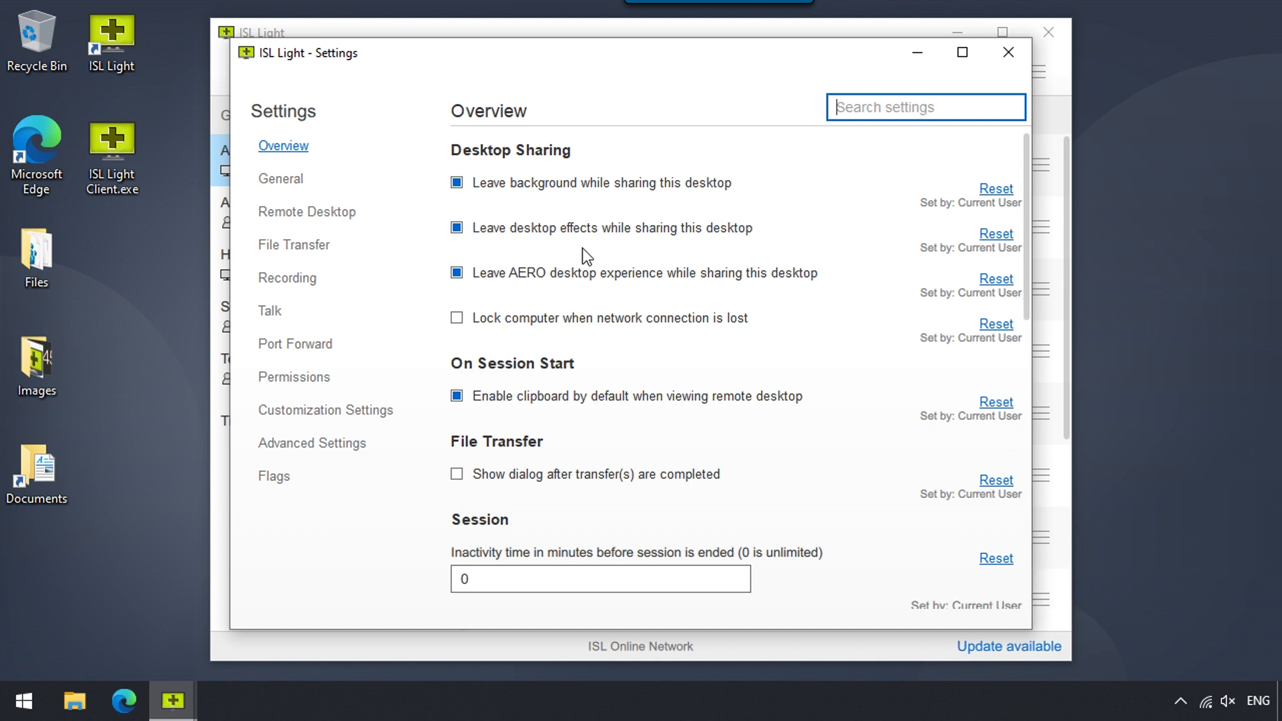
pyautogui.click(276, 180)
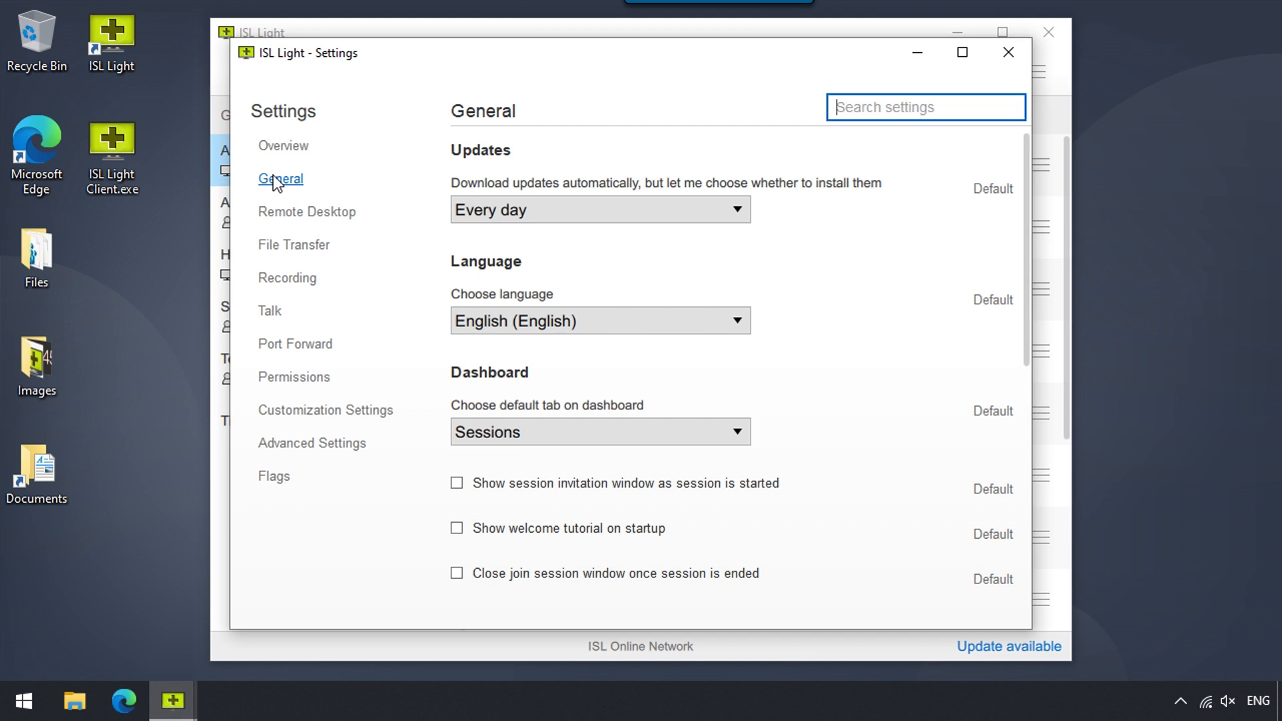
# Keep update checks at Every day and the default dashboard tab at Sessions.
pyautogui.click(526, 211)
pyautogui.click(526, 208)
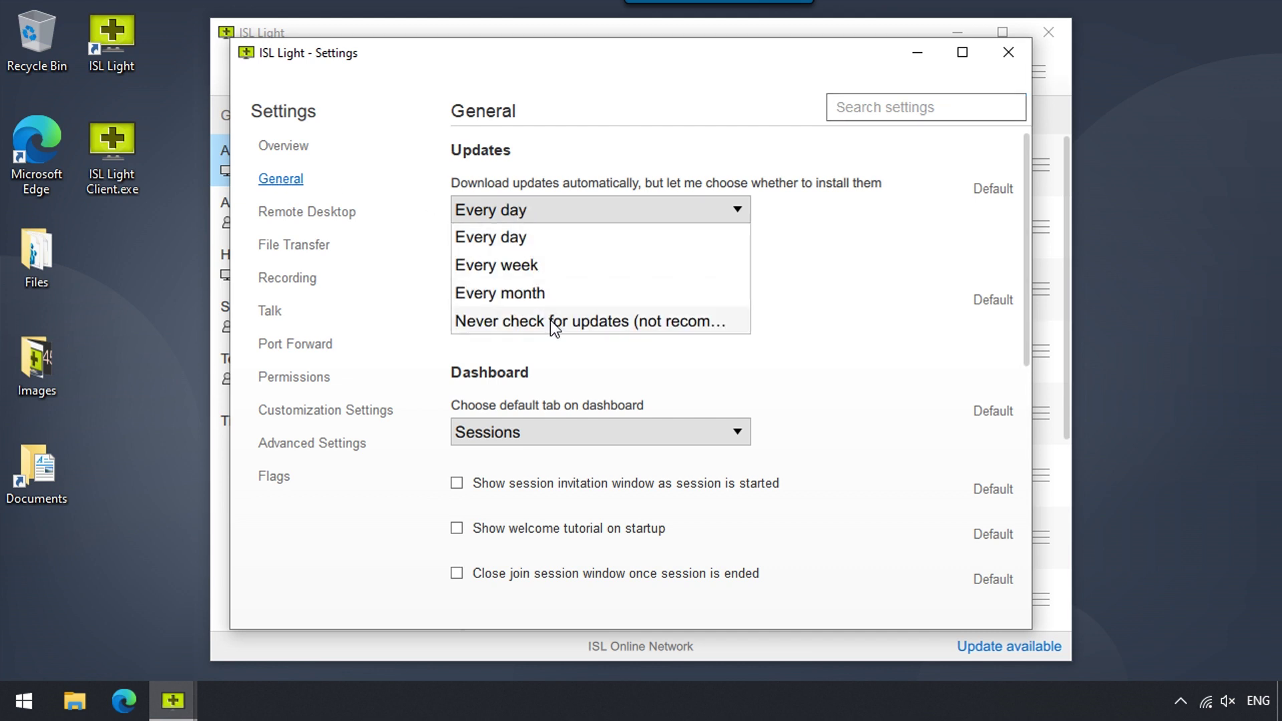
pyautogui.click(542, 211)
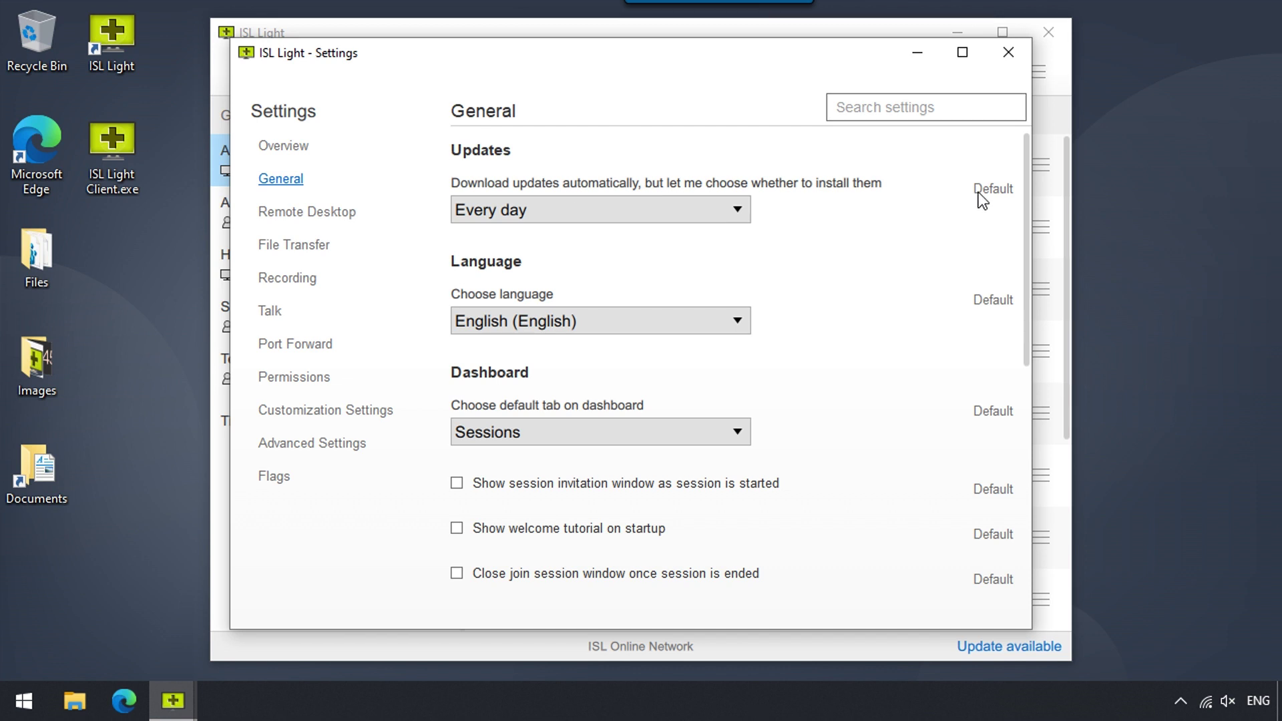
pyautogui.moveTo(1028, 222); pyautogui.dragTo(874, 323)
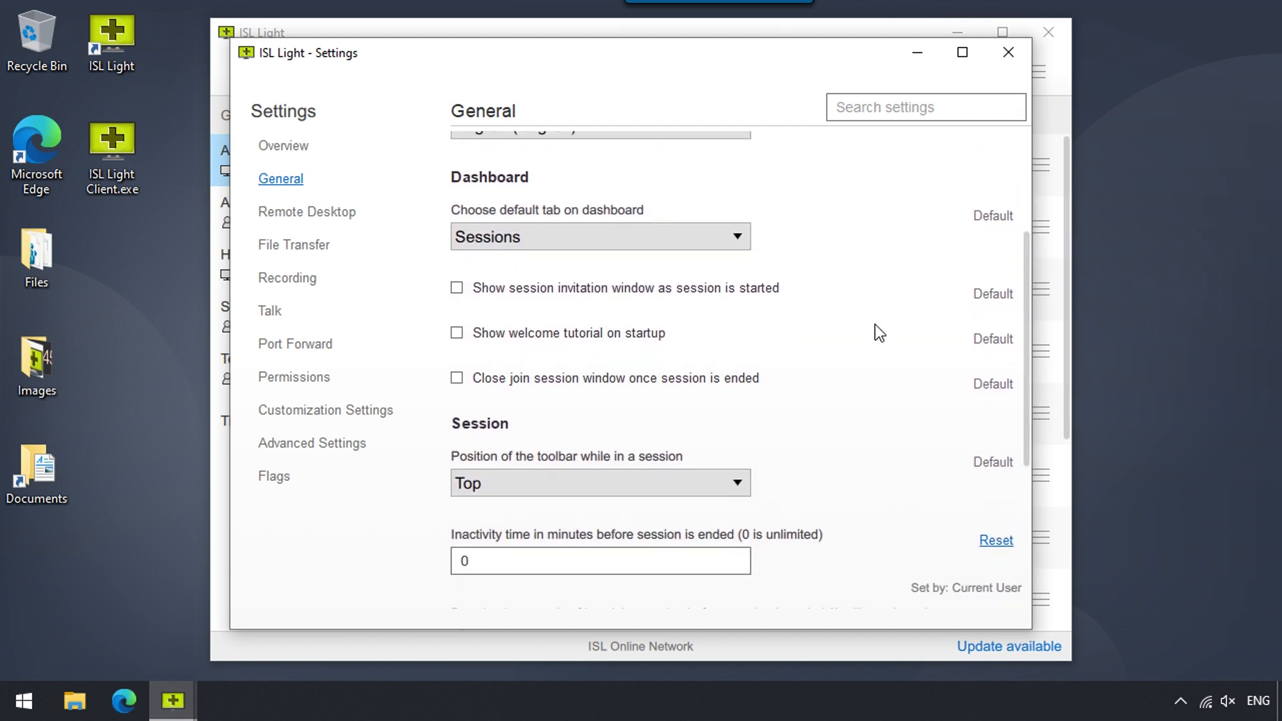
pyautogui.click(482, 244)
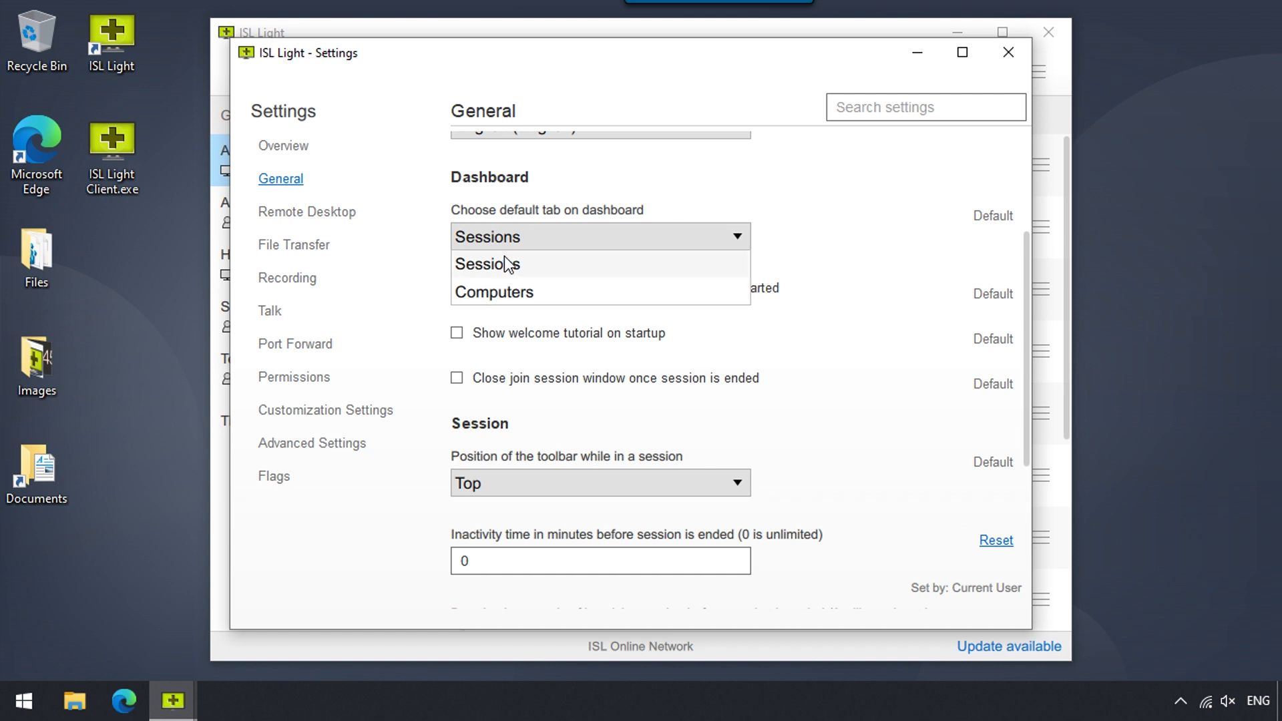
pyautogui.click(520, 235)
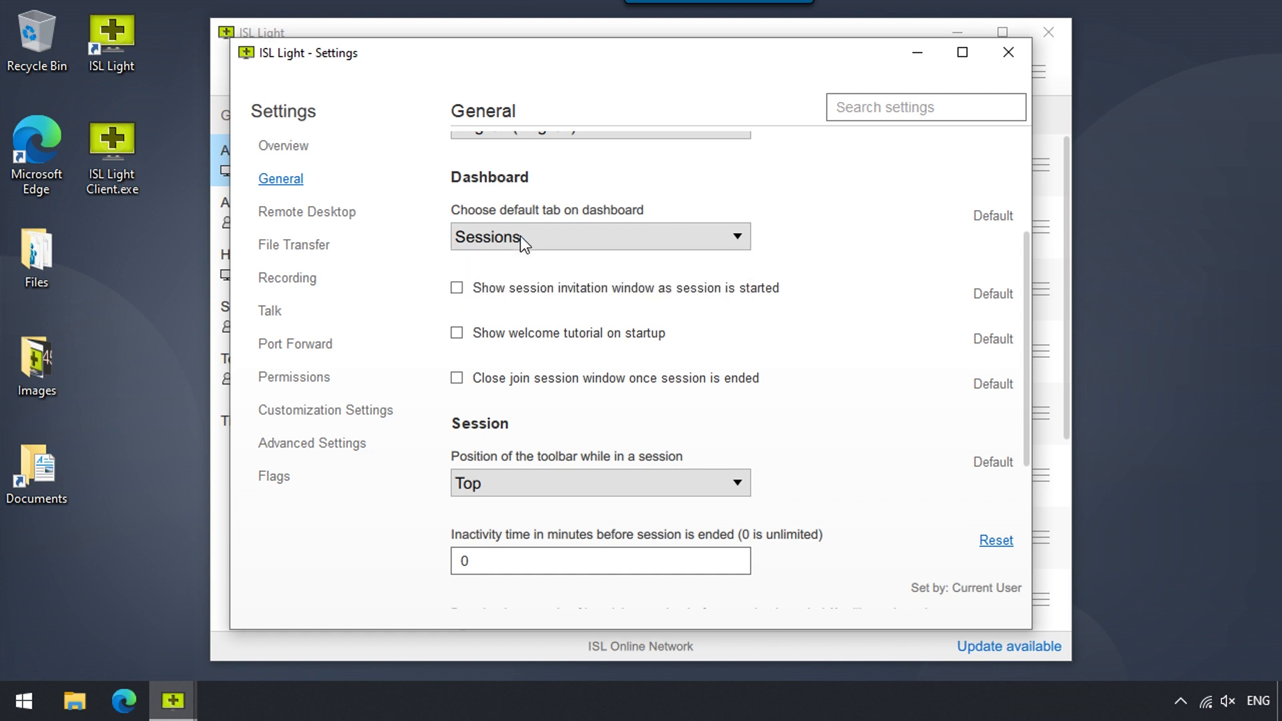
# Tick Show session invitation window, reset it to default, and keep the toolbar at Top.
pyautogui.click(456, 288)
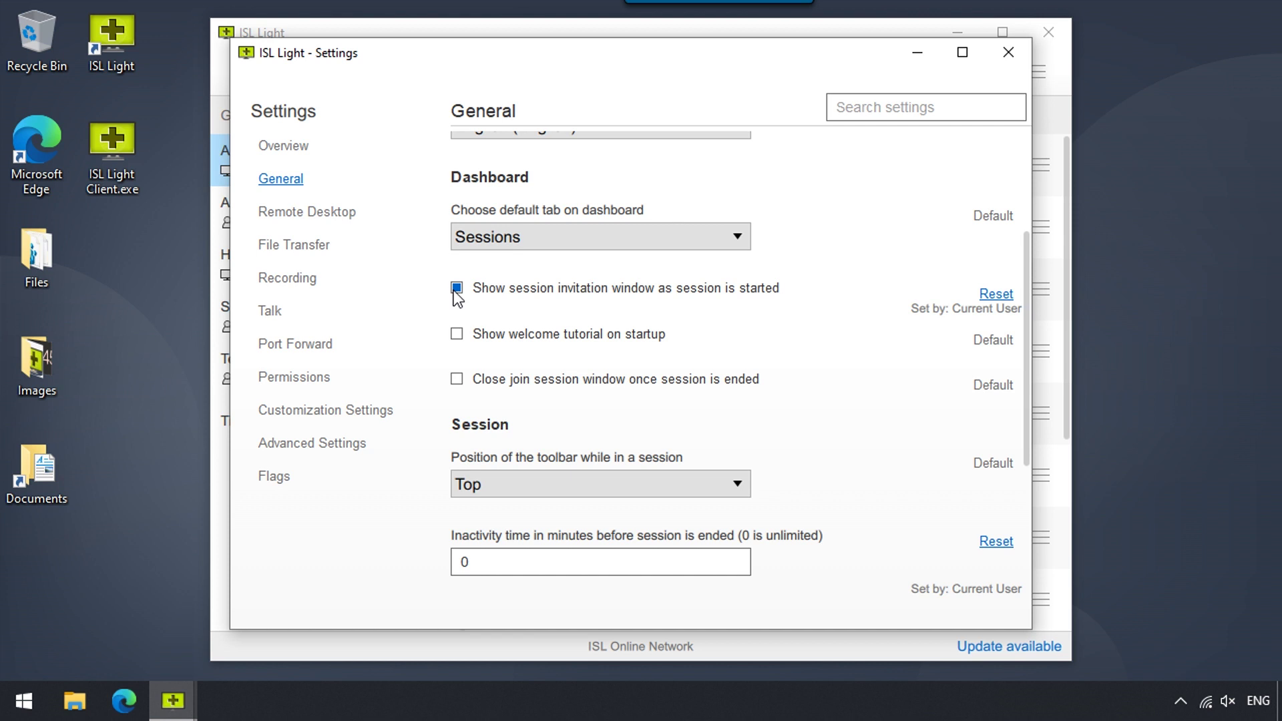
pyautogui.click(999, 295)
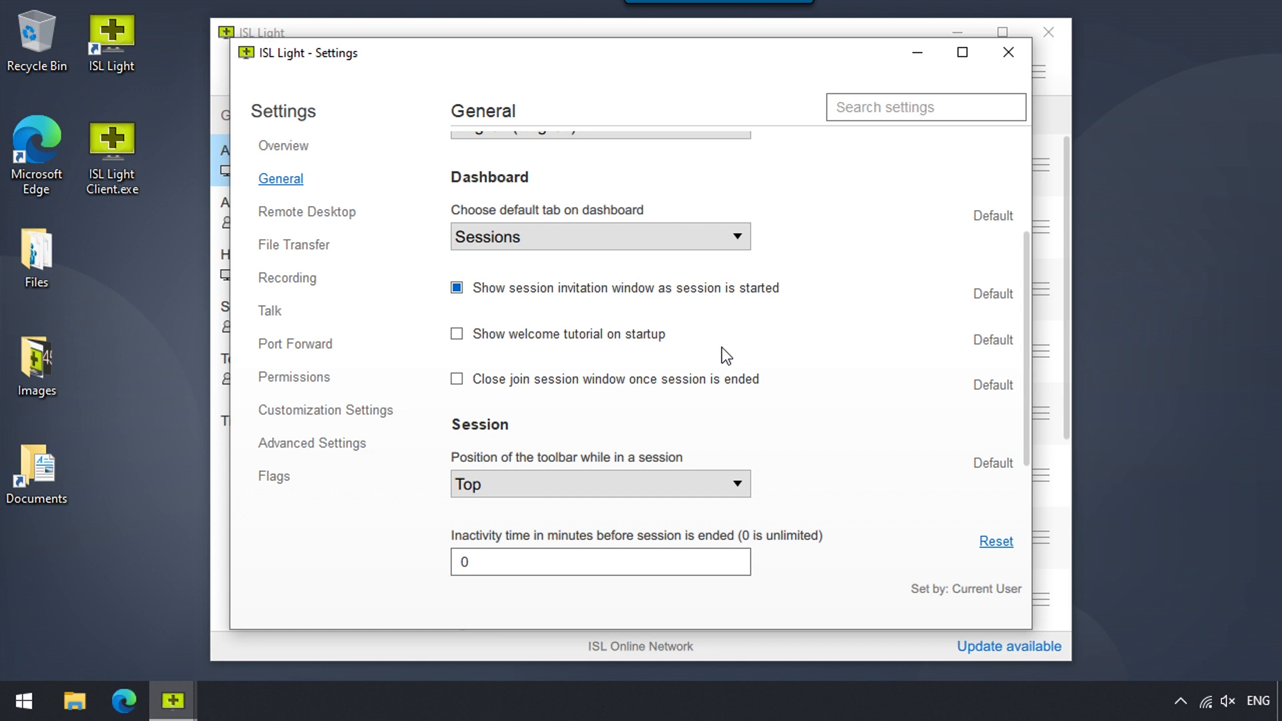
pyautogui.click(672, 484)
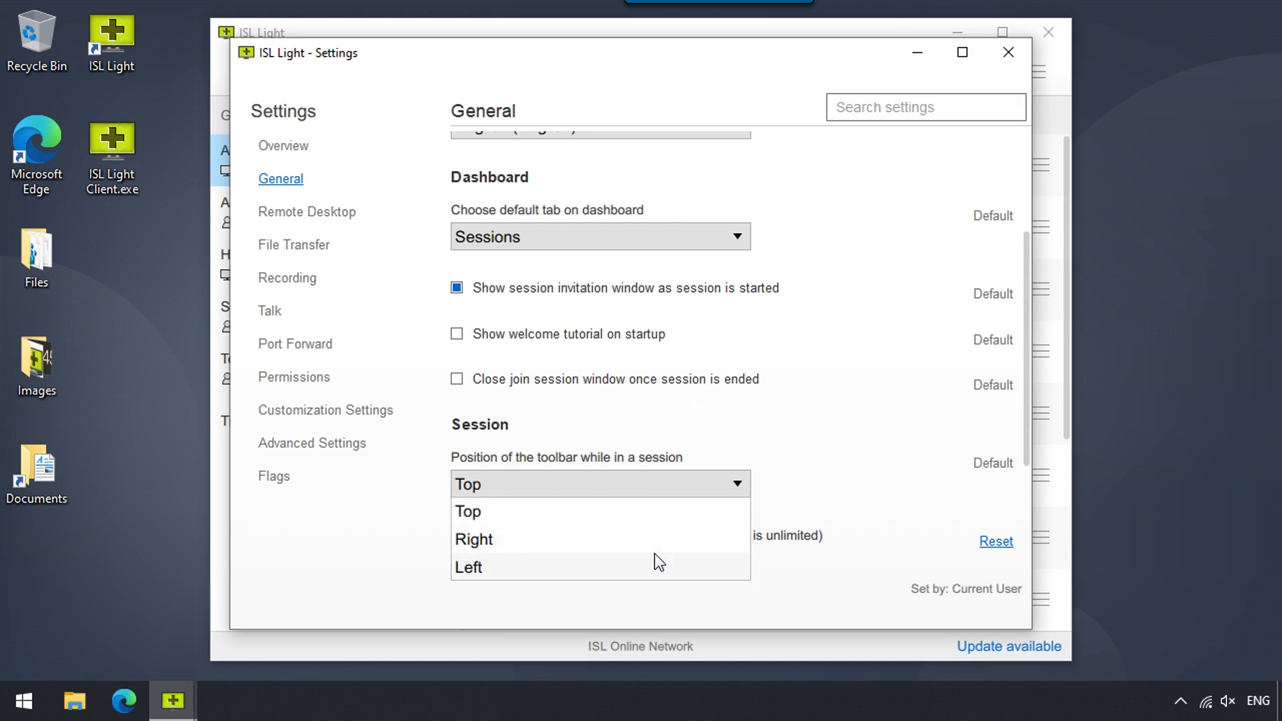
pyautogui.click(648, 479)
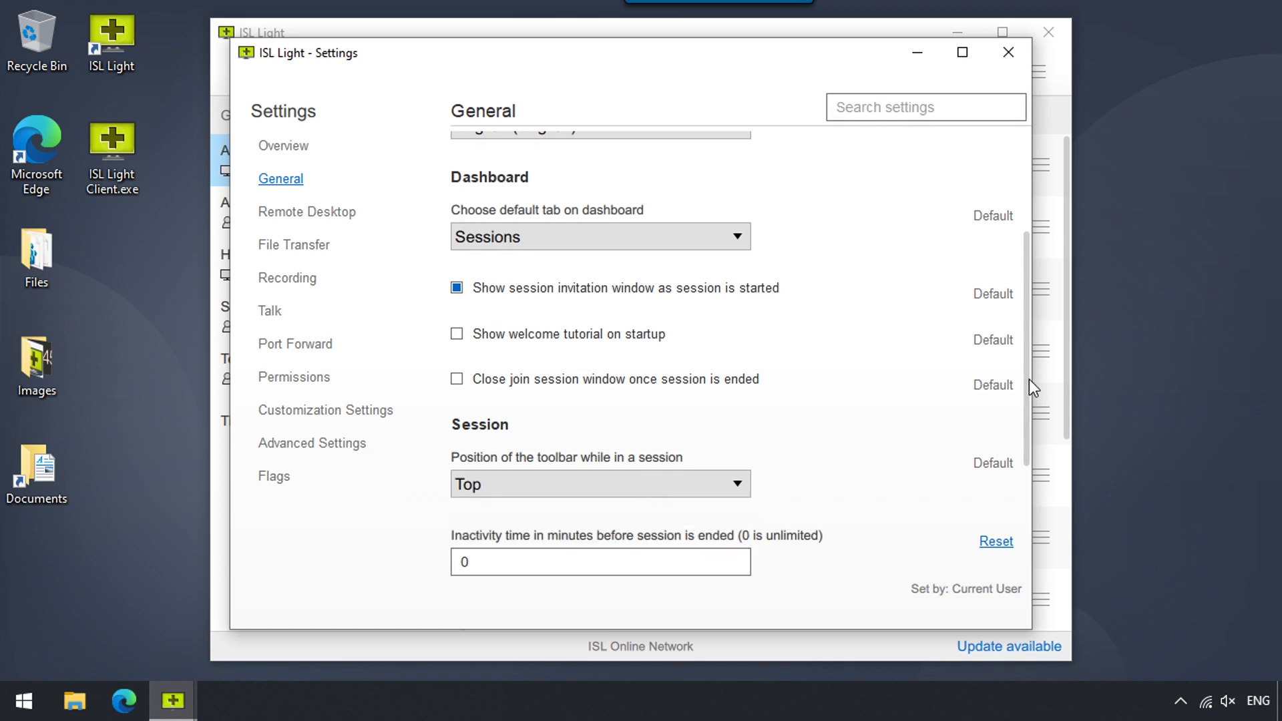
# Enter 5 as the inactivity time, then reset it to 0 (unlimited).
pyautogui.moveTo(1028, 380); pyautogui.dragTo(1031, 495)
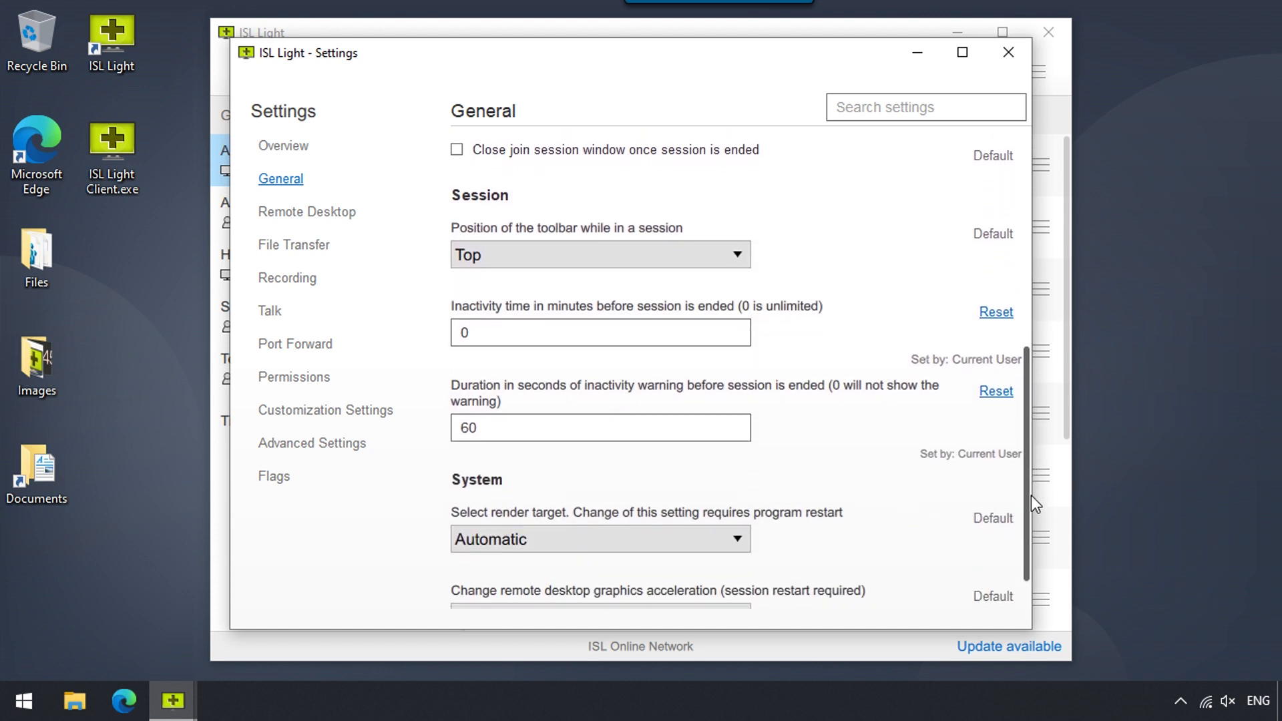
pyautogui.doubleClick(467, 330)
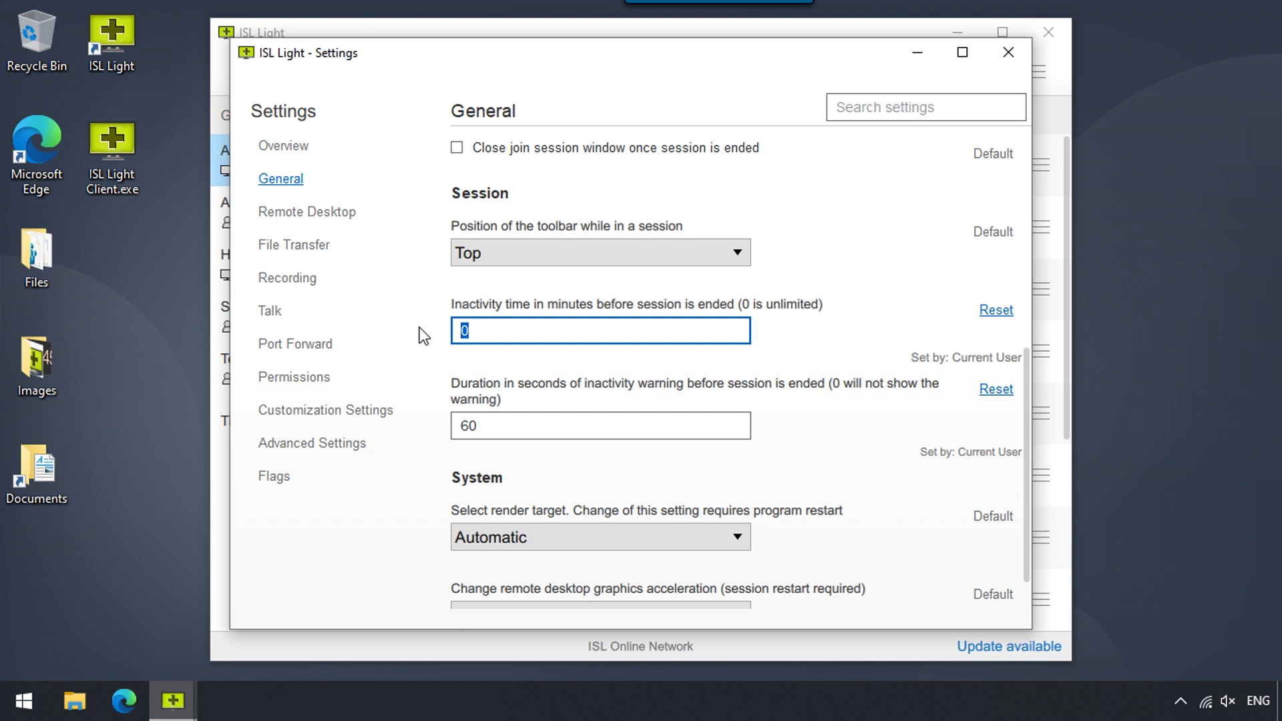
pyautogui.write('5')
pyautogui.click(991, 311)
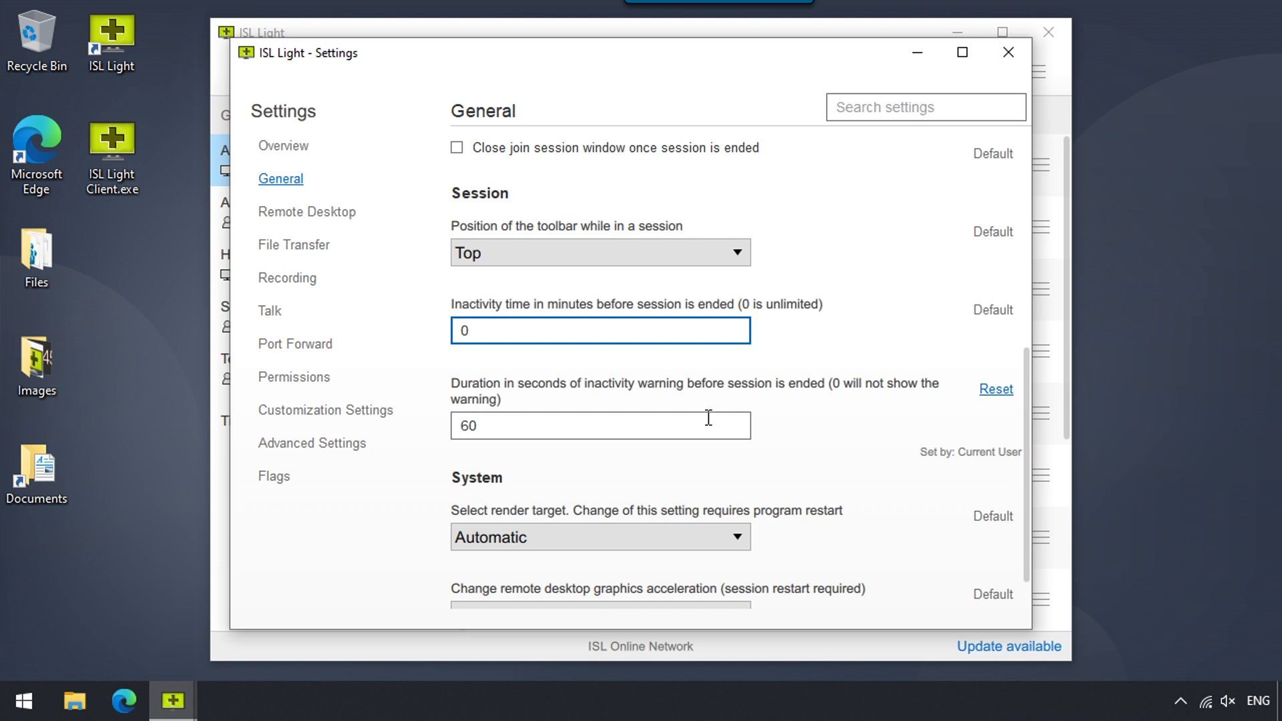
pyautogui.press('Tab')
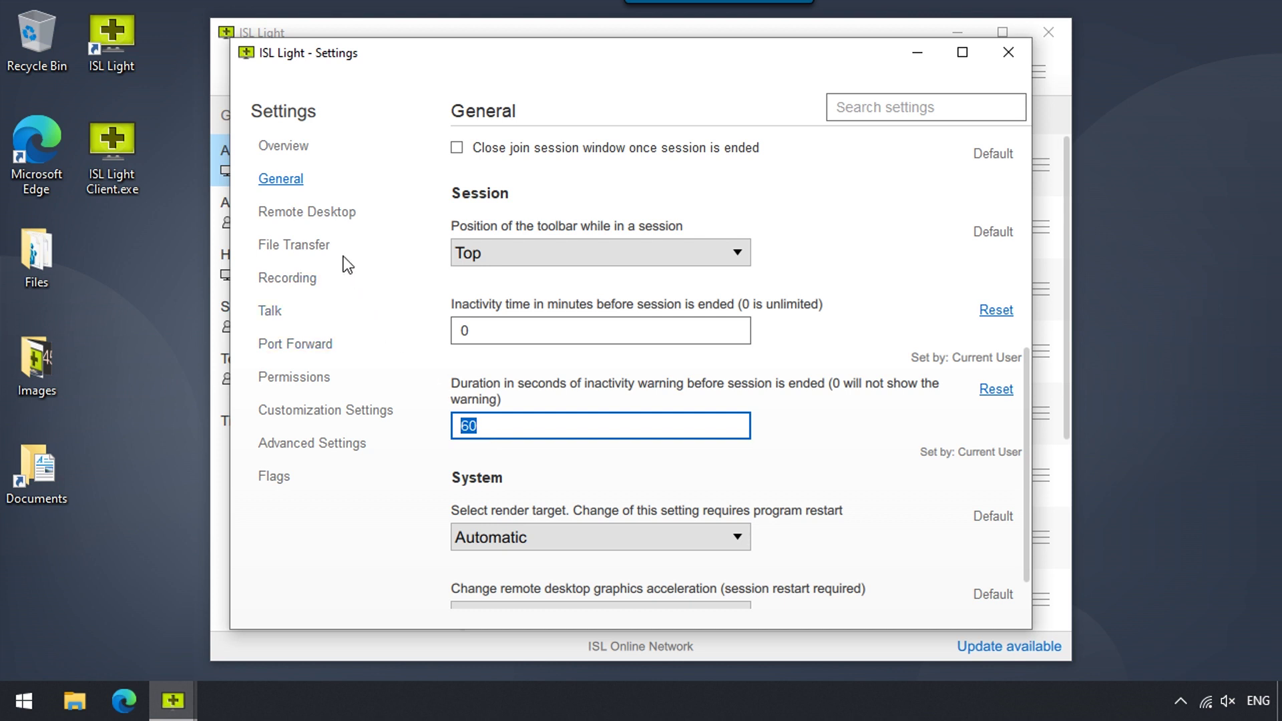
# On the Remote Desktop page, keep the stream quality at High speed.
pyautogui.click(323, 212)
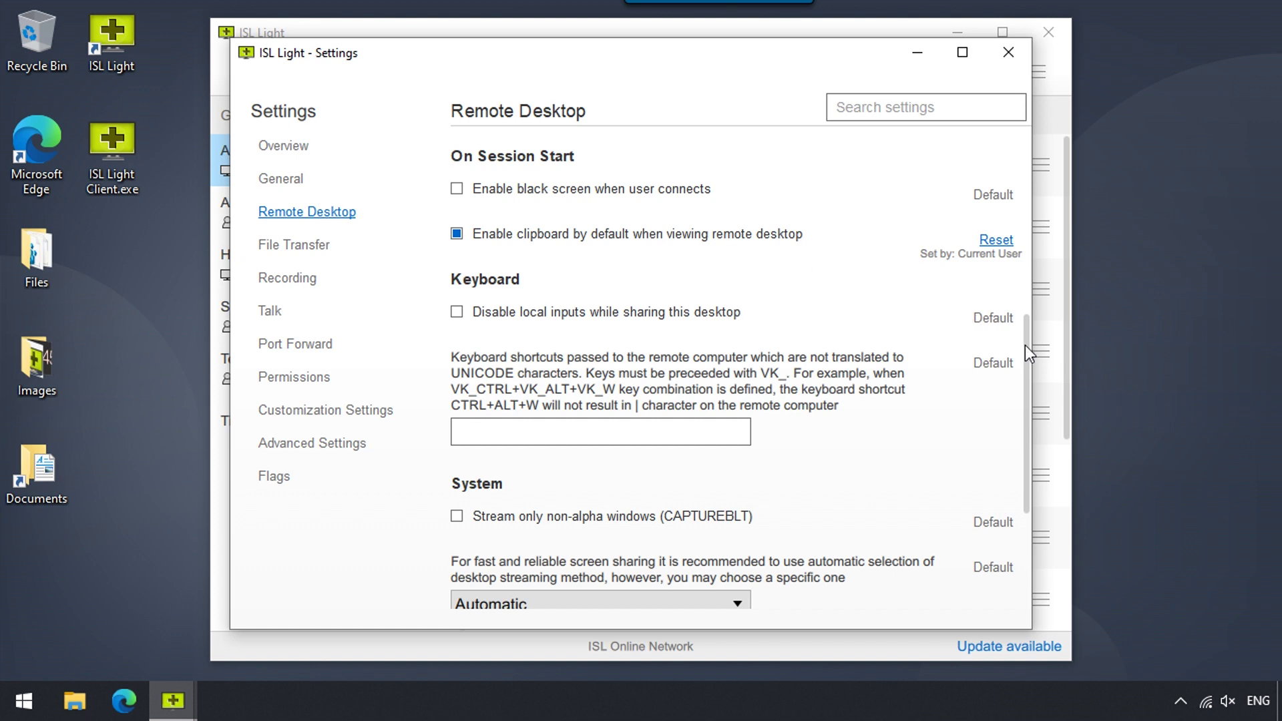
pyautogui.moveTo(1024, 346); pyautogui.dragTo(1012, 162)
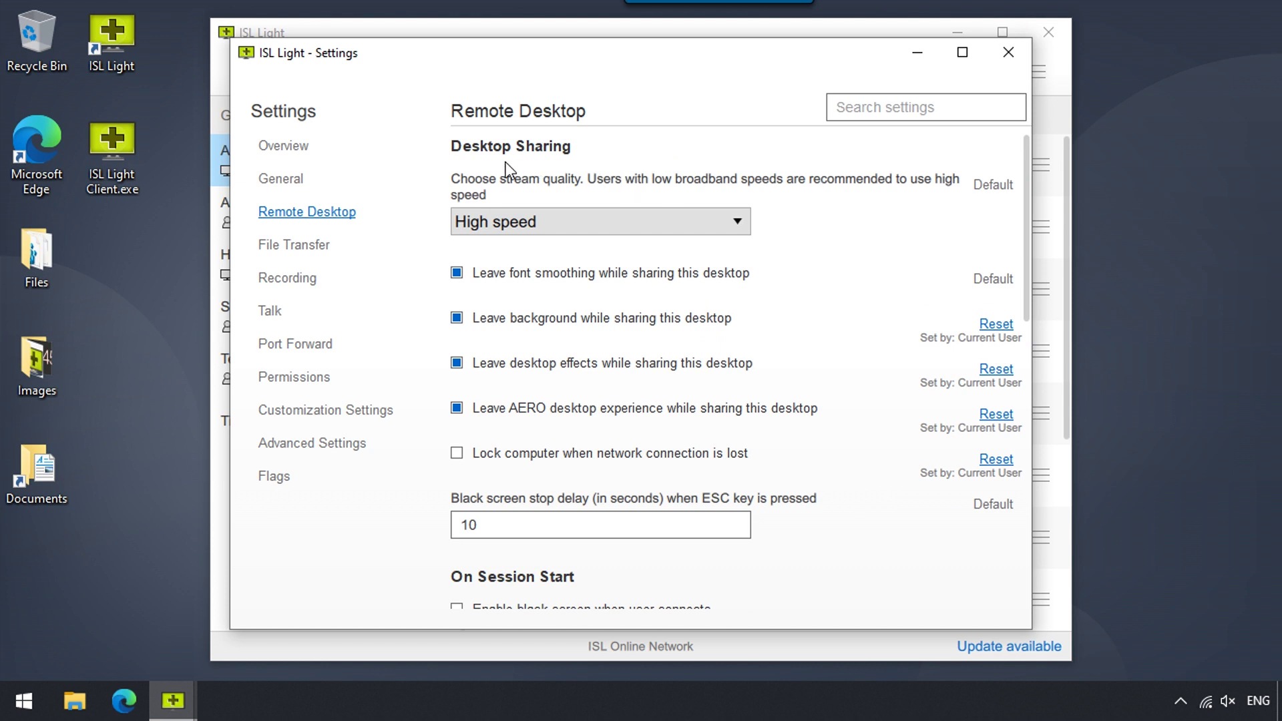
pyautogui.click(595, 223)
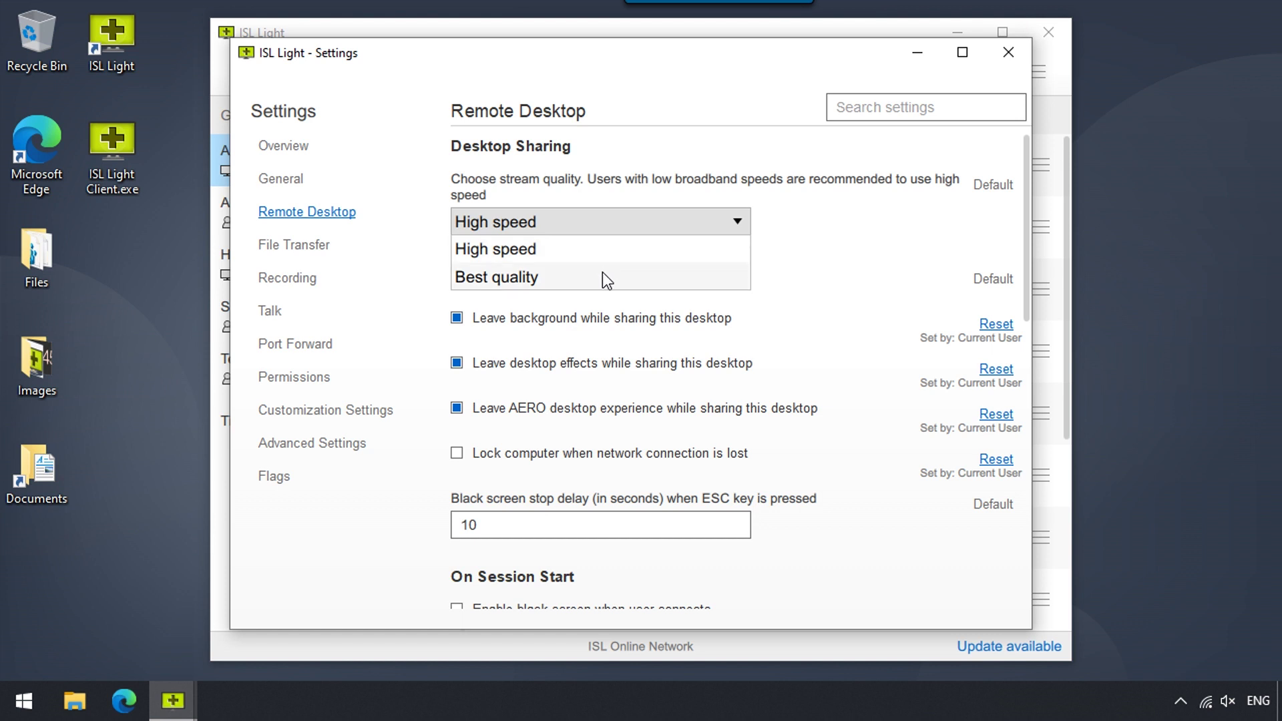
pyautogui.click(583, 218)
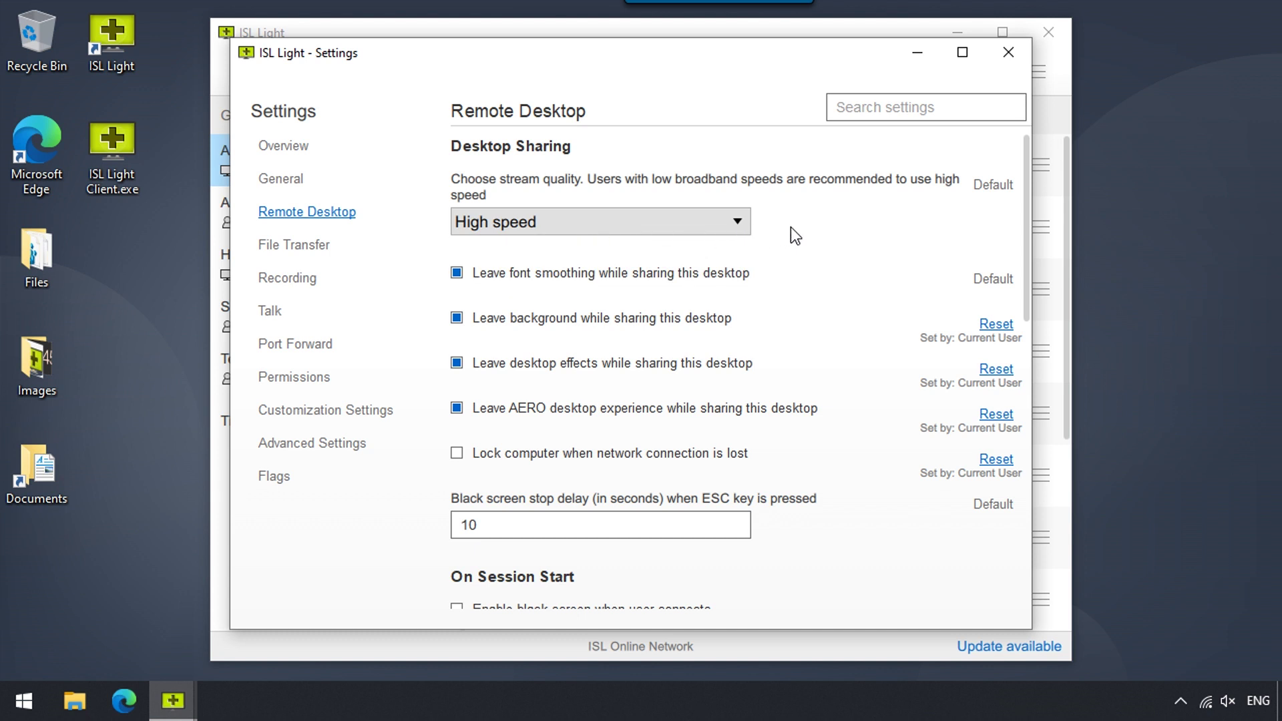
# Leave lock-on-connection-loss off and enable clipboard by default.
pyautogui.scroll(-2, 932, 307)
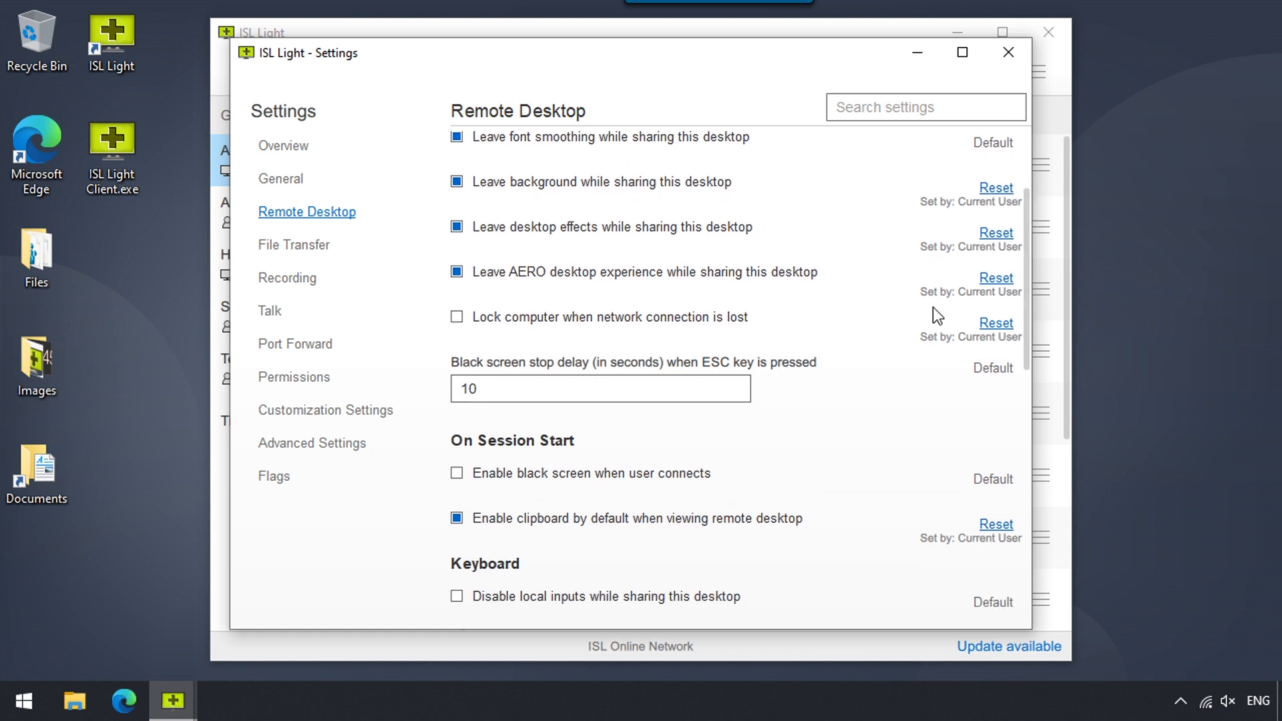
pyautogui.click(458, 319)
pyautogui.click(458, 318)
pyautogui.click(456, 521)
# Set the file transfer destination to Documents and show a dialog after transfers complete.
pyautogui.click(299, 246)
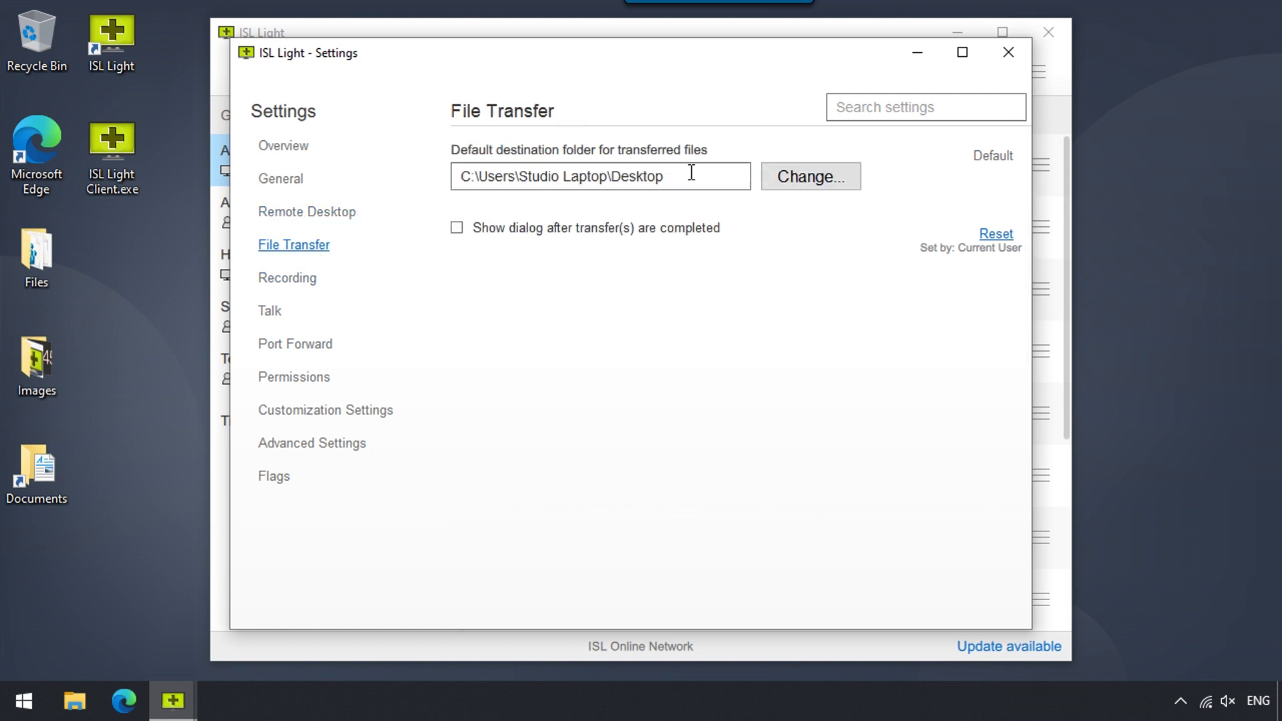
pyautogui.moveTo(663, 176); pyautogui.dragTo(461, 175)
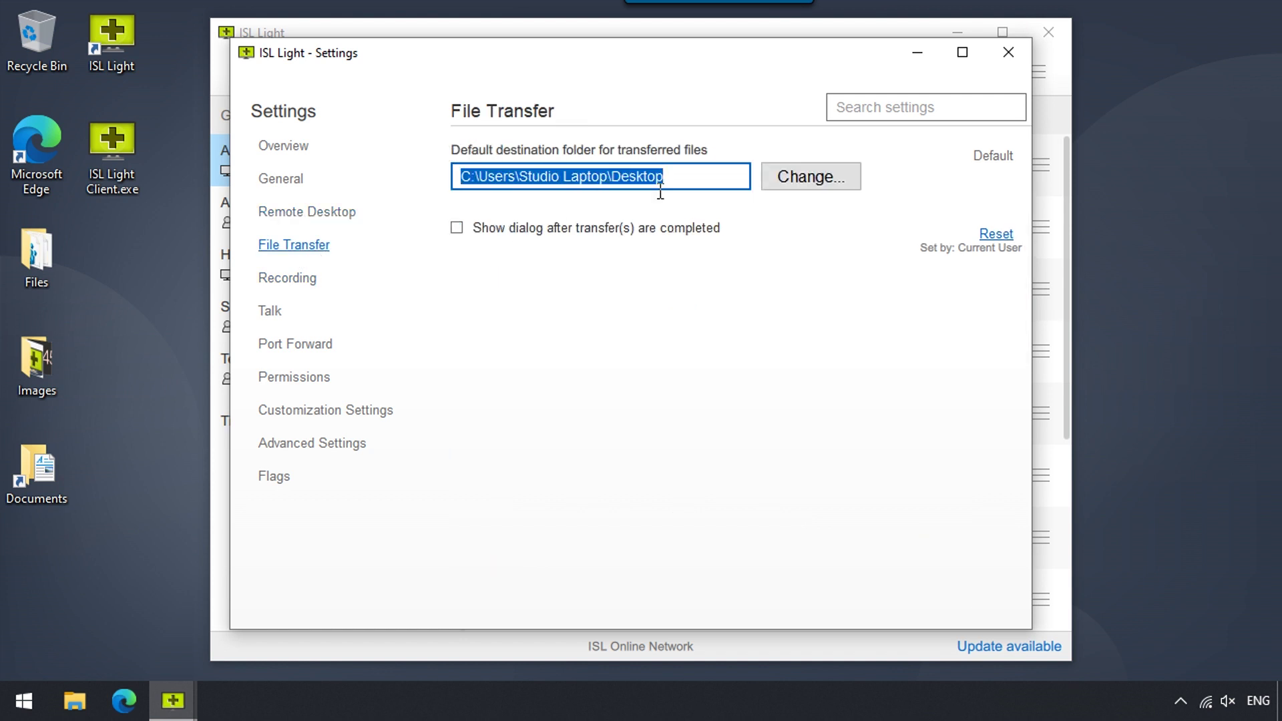
pyautogui.click(796, 171)
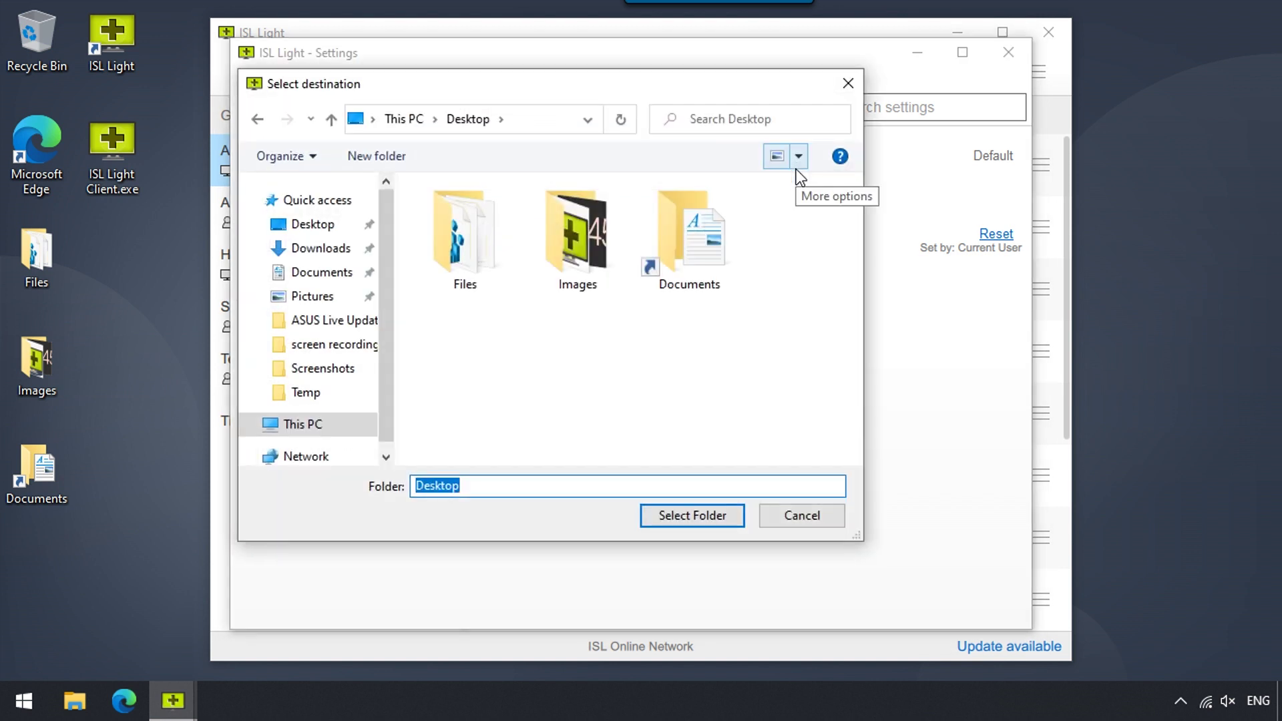
pyautogui.click(698, 257)
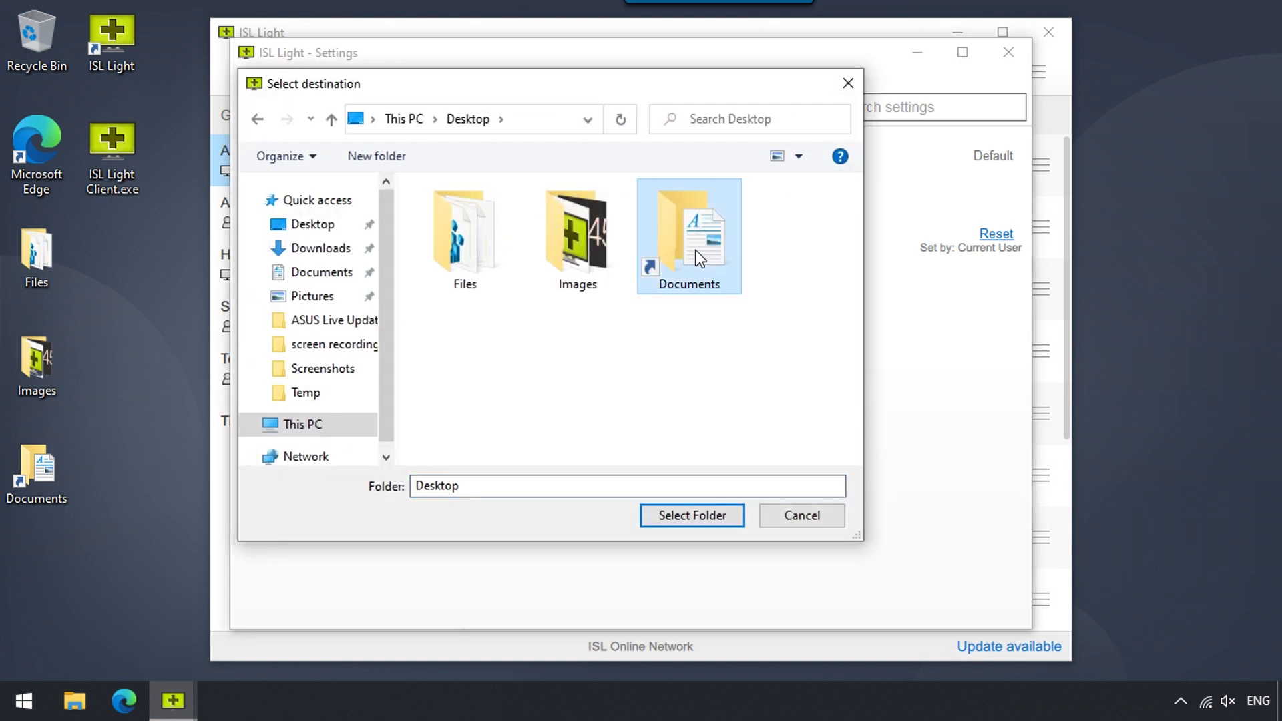
pyautogui.click(717, 521)
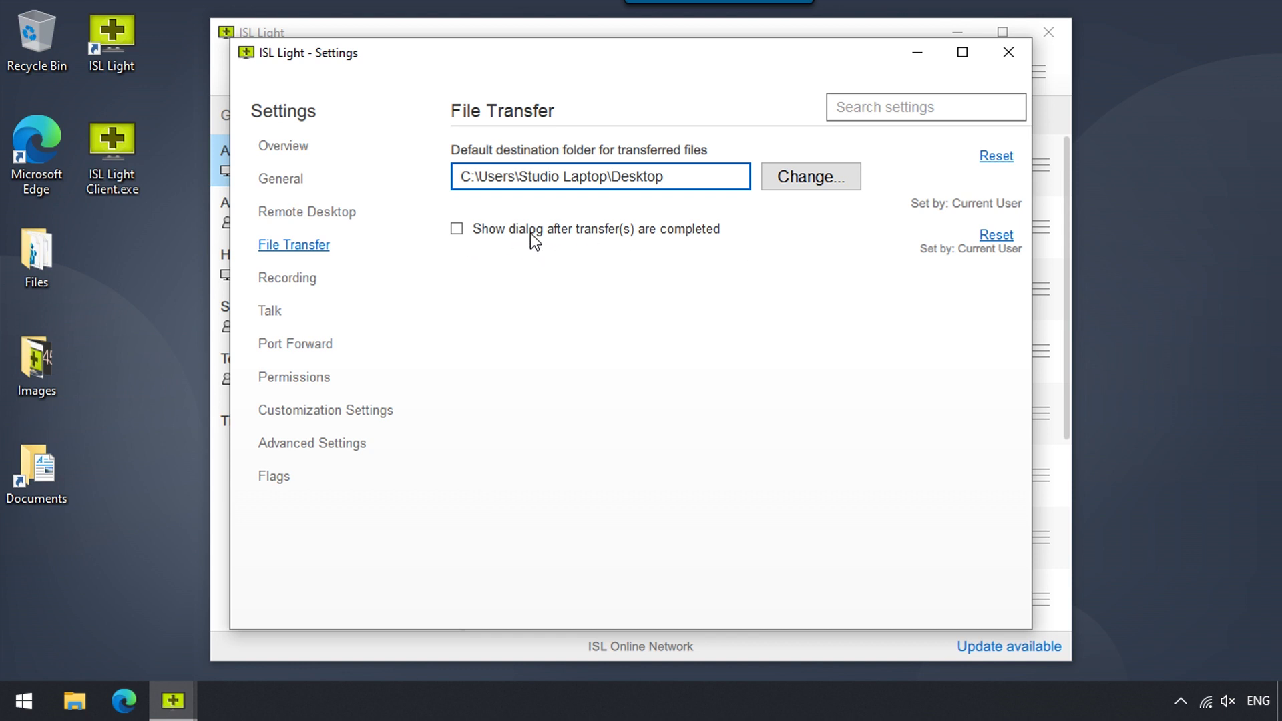
pyautogui.click(456, 229)
pyautogui.click(304, 280)
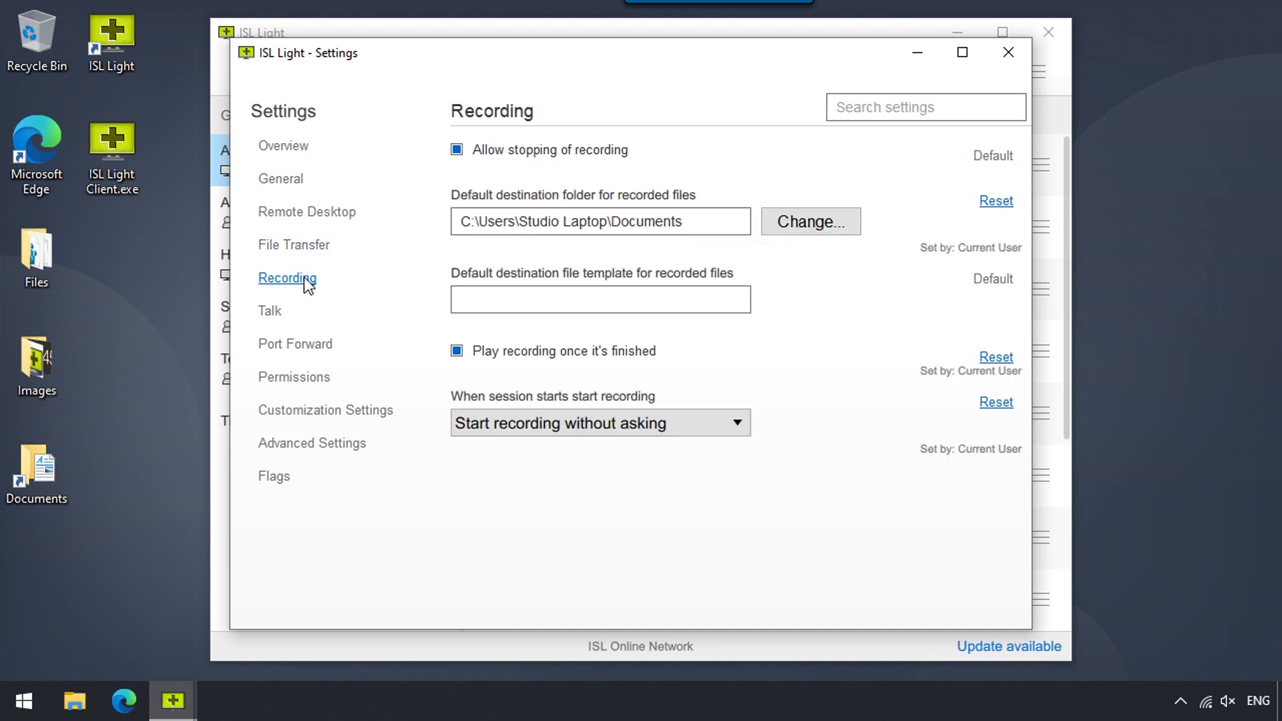
# Keep Play recording once finished on and Start recording without asking selected.
pyautogui.click(457, 352)
pyautogui.click(457, 352)
pyautogui.click(524, 431)
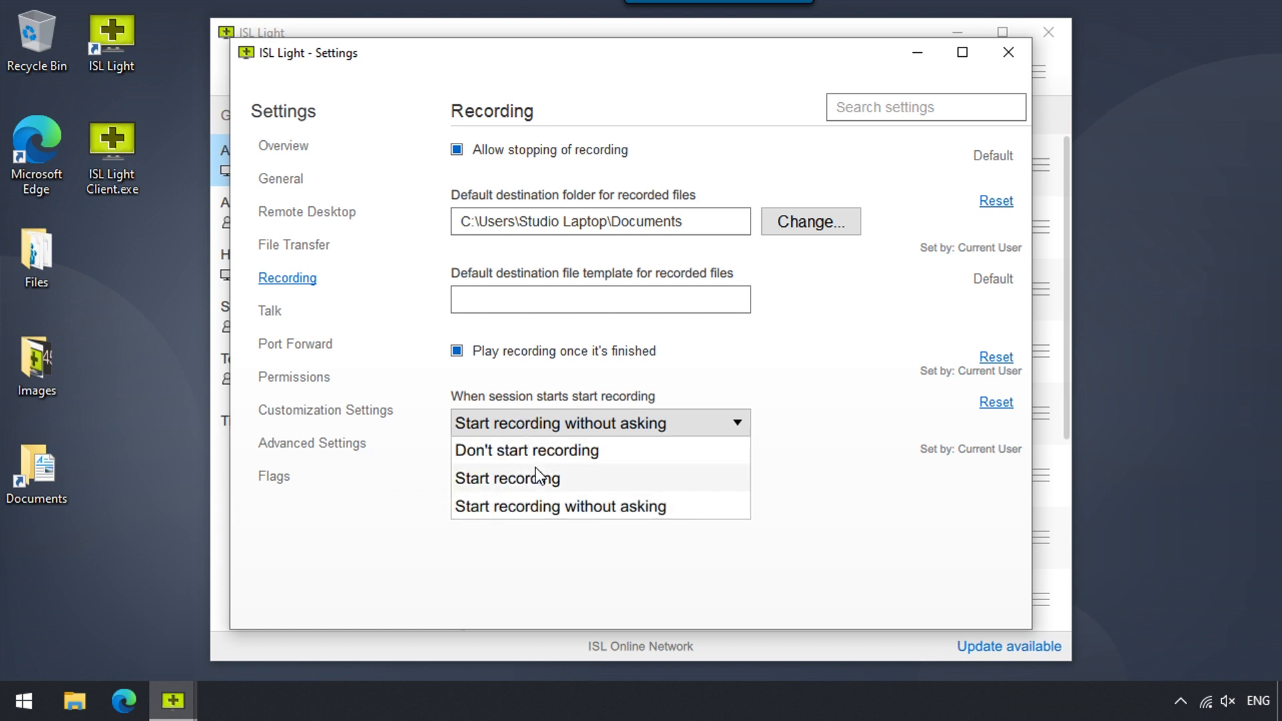
pyautogui.click(535, 423)
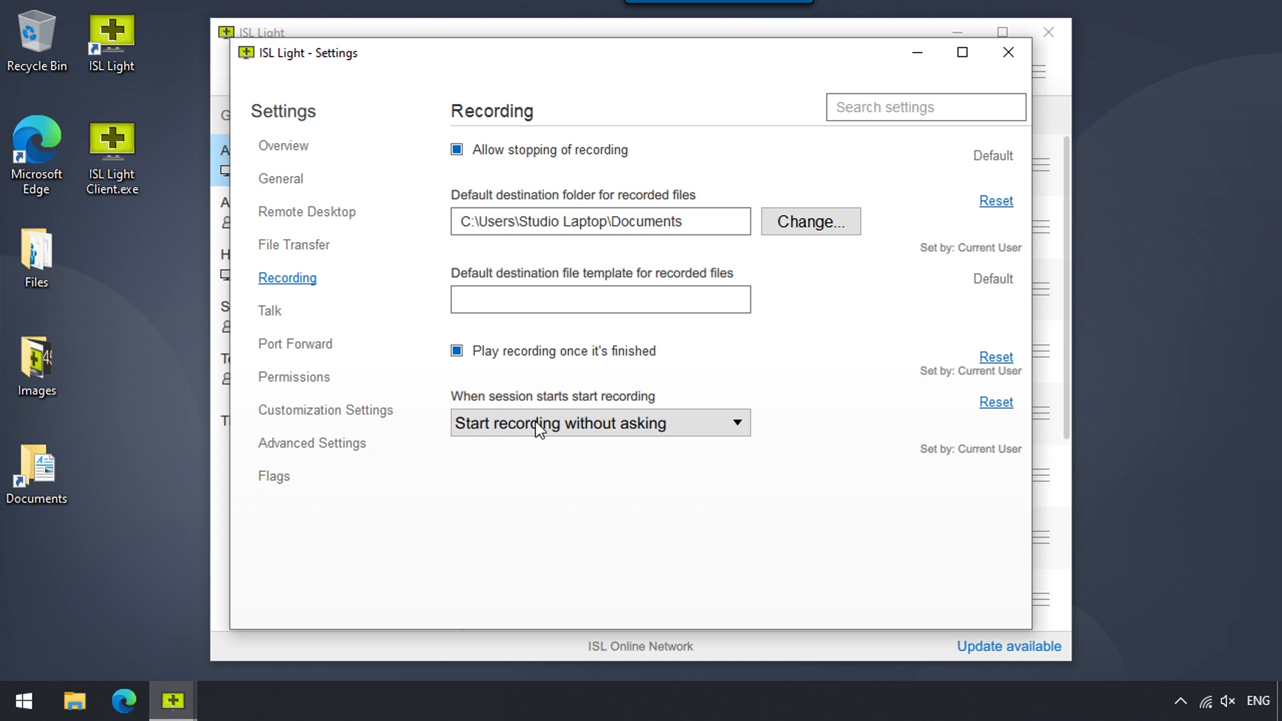
pyautogui.click(271, 313)
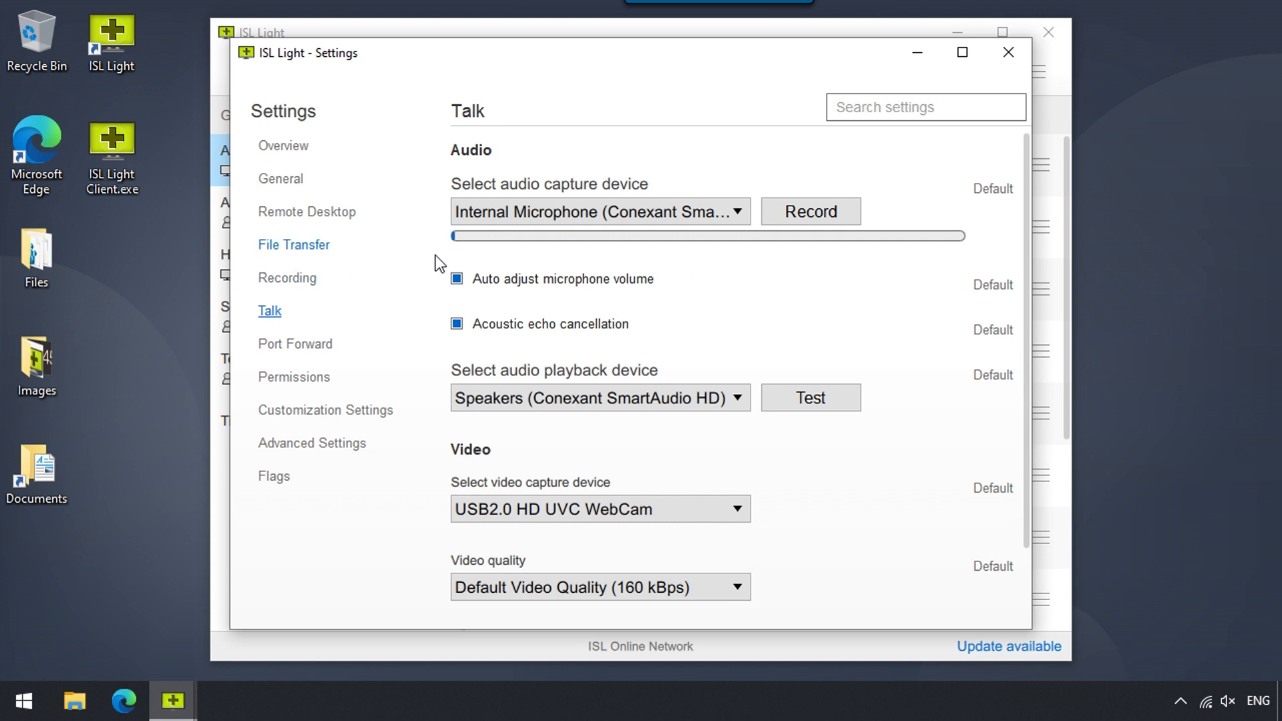
pyautogui.click(738, 213)
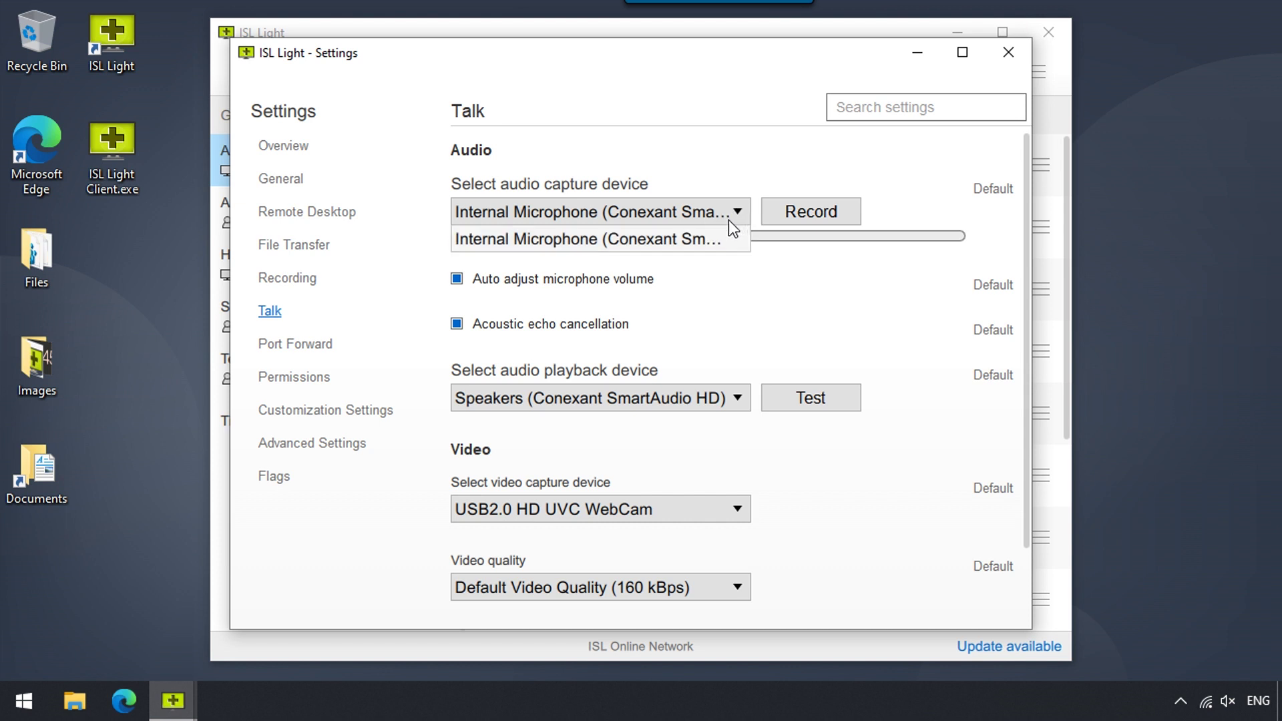
pyautogui.click(736, 213)
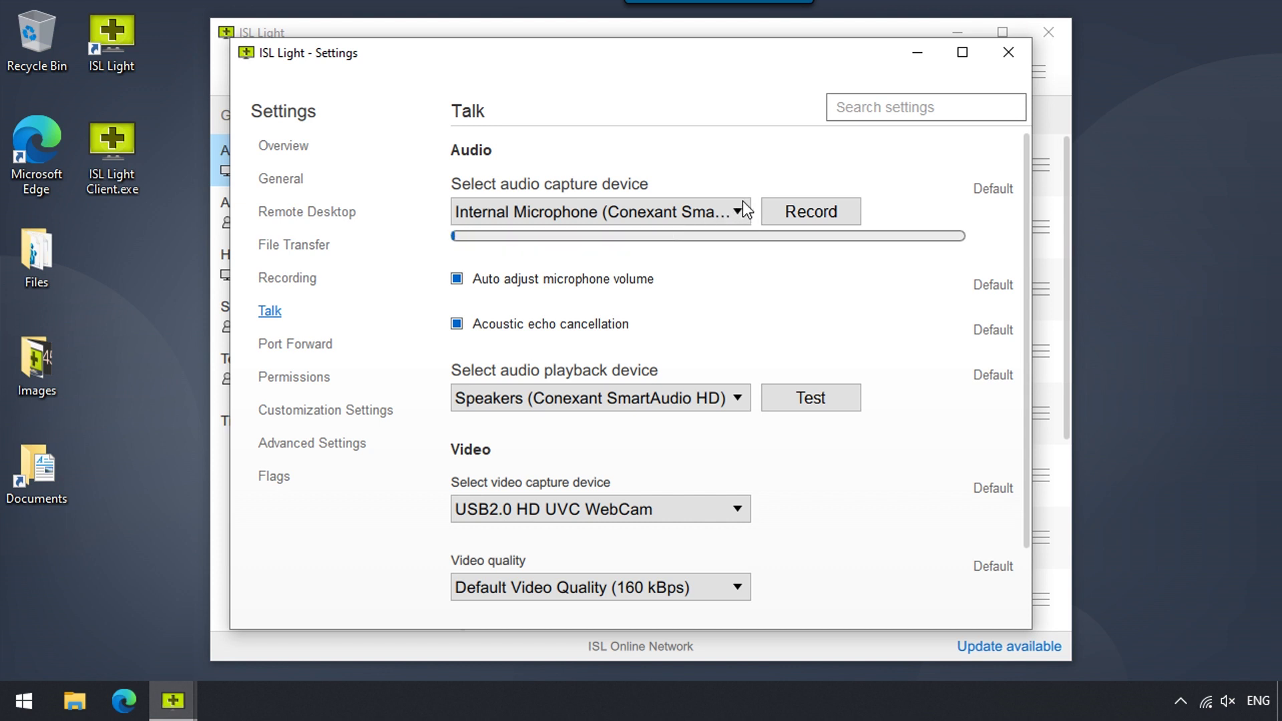
pyautogui.click(456, 325)
pyautogui.click(457, 325)
pyautogui.click(600, 399)
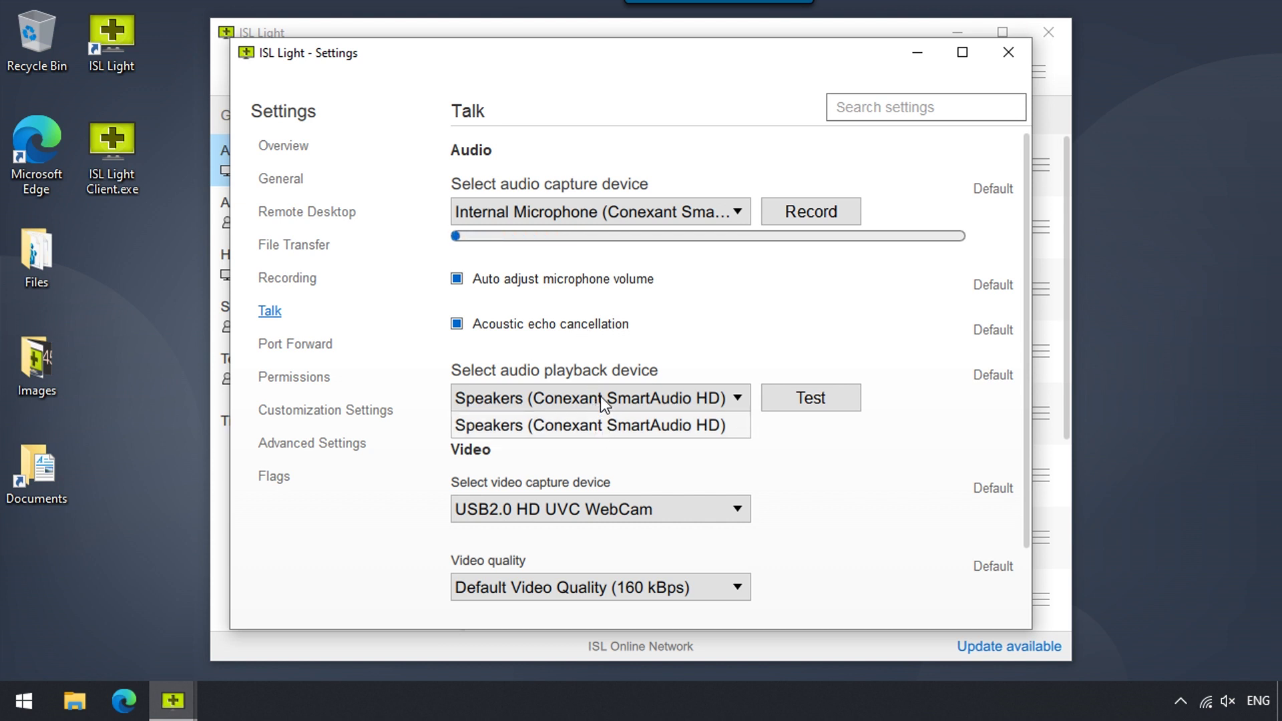
pyautogui.click(599, 397)
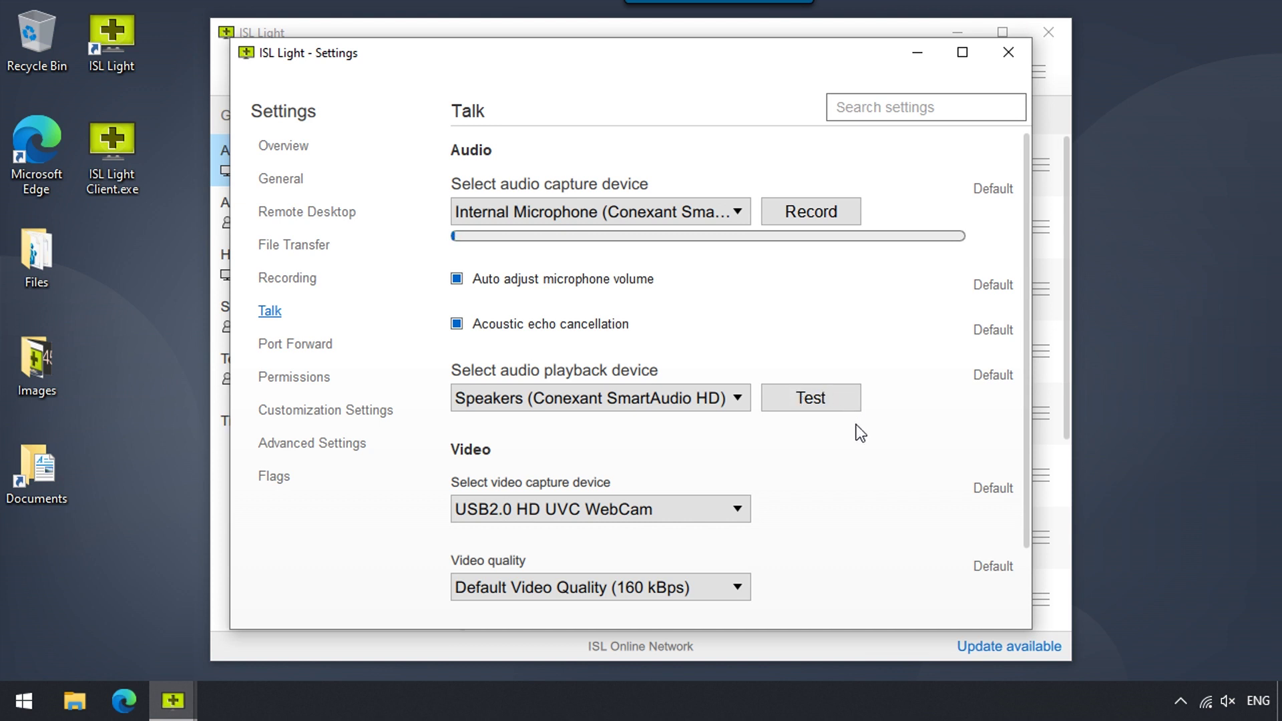
pyautogui.click(714, 510)
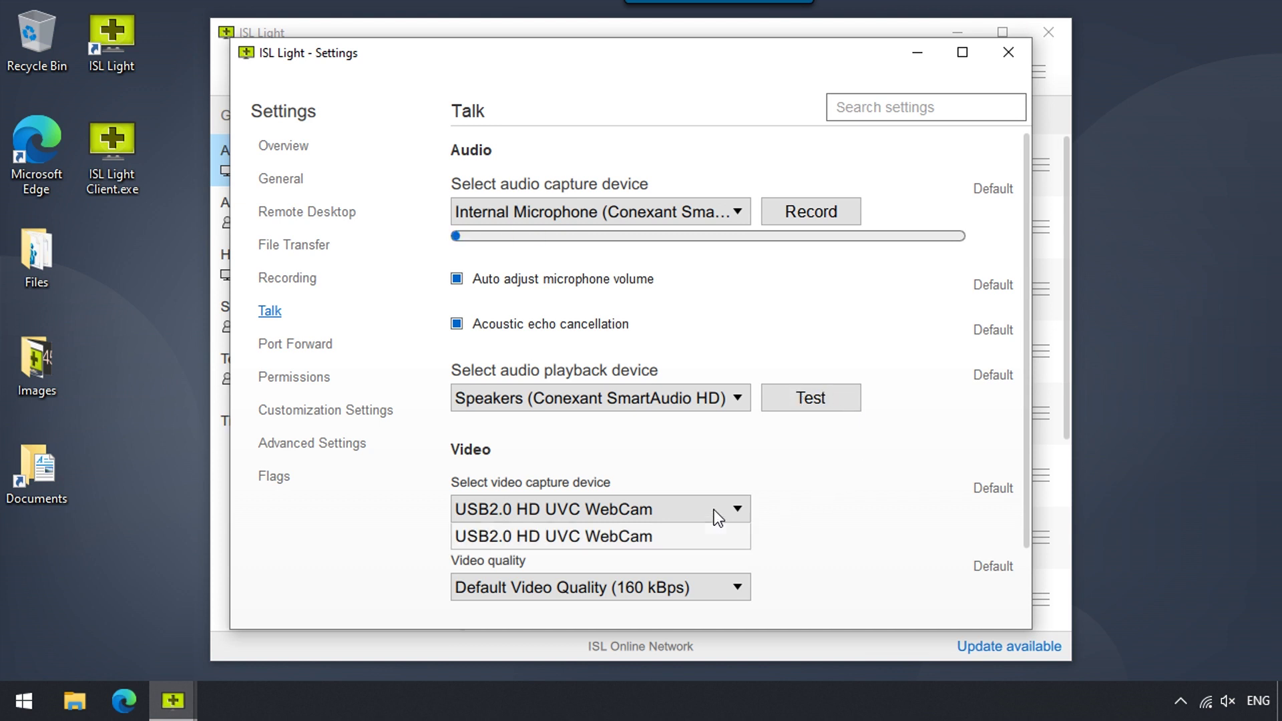
pyautogui.click(692, 542)
pyautogui.click(684, 596)
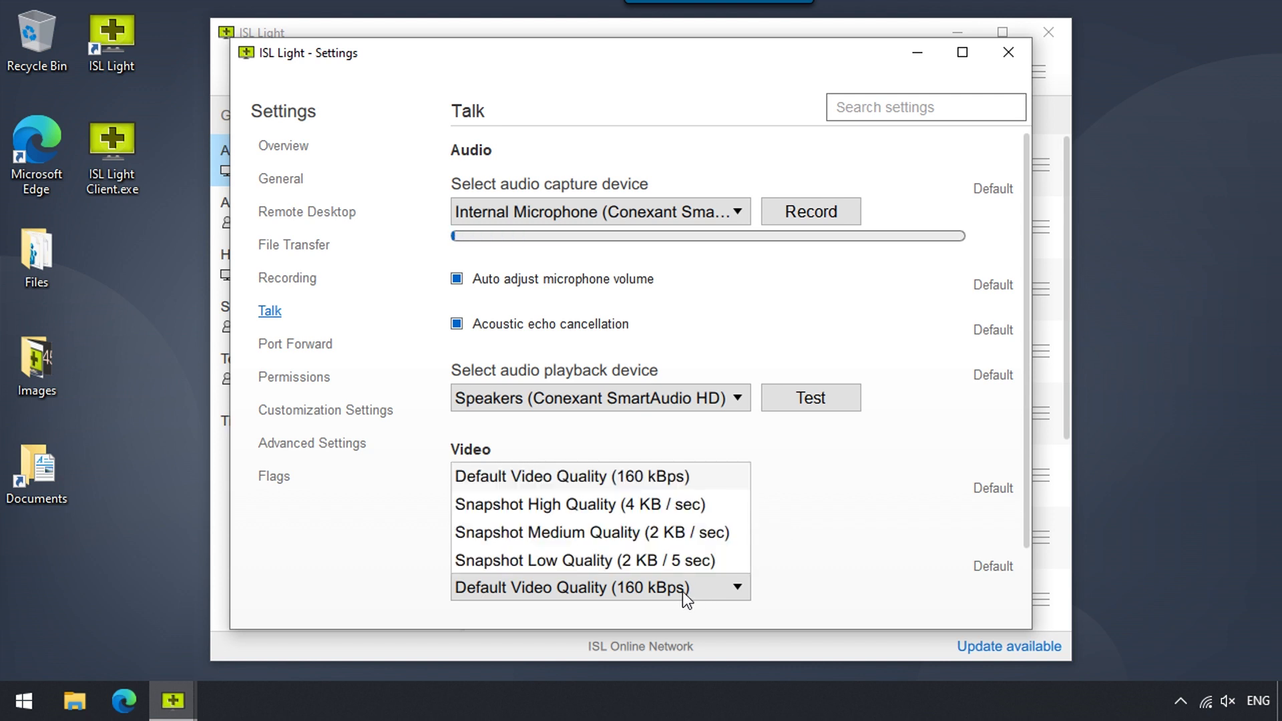
pyautogui.click(668, 479)
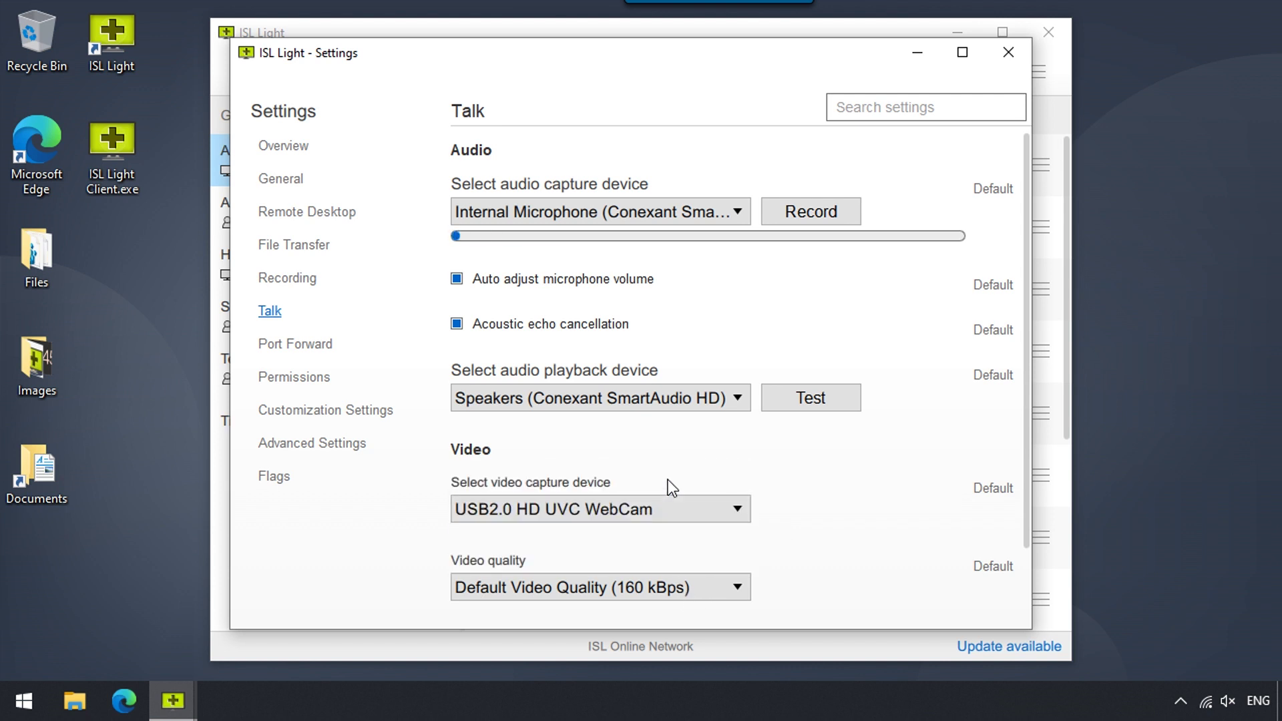